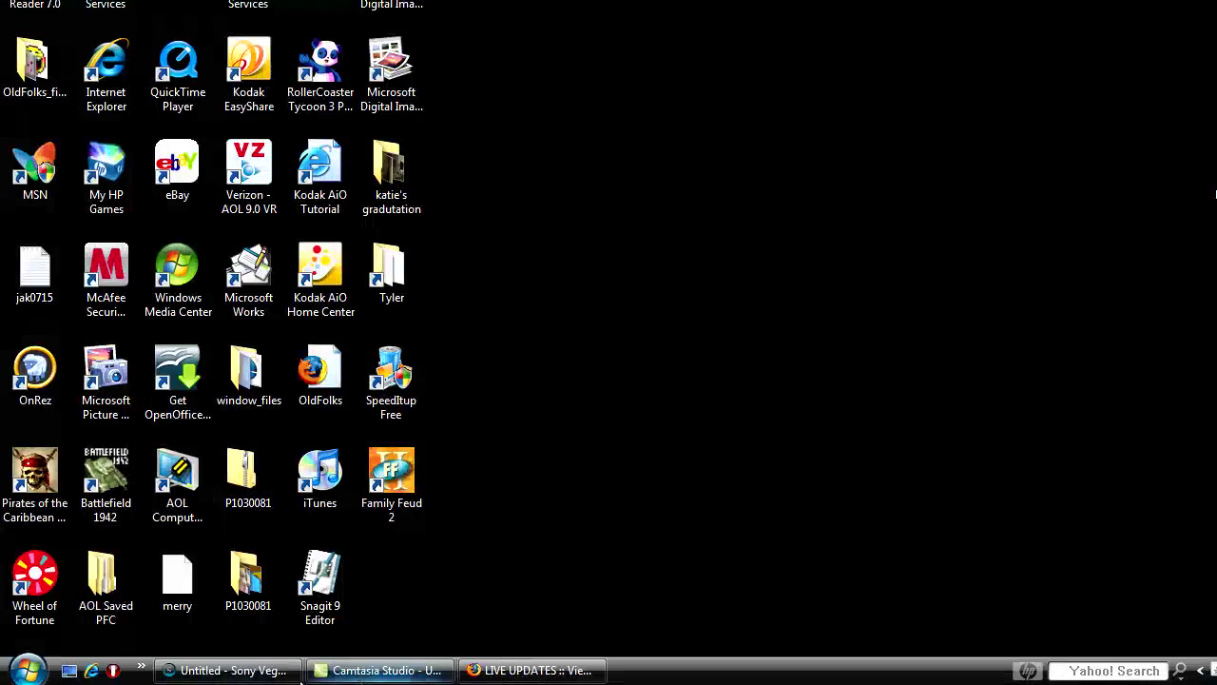
Step: Switch to Firefox and view The Sims 3 topic on the Freepcdownloads forum down to its Letitbit download link
left_click(529, 670)
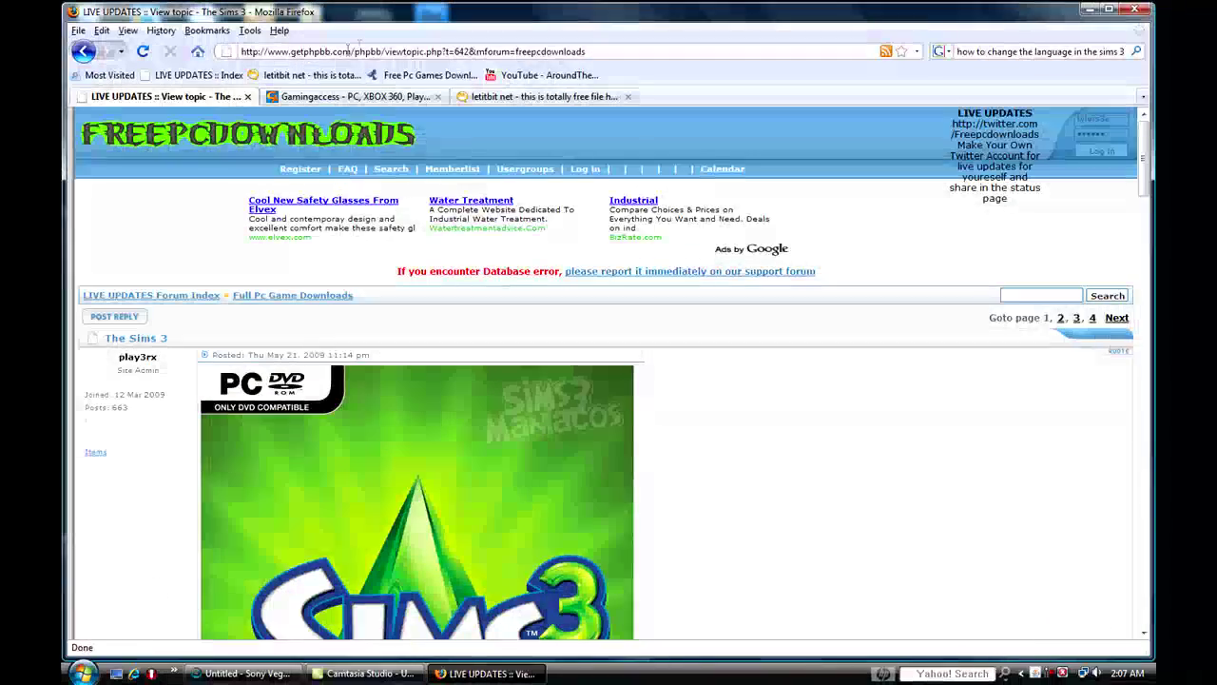
left_click(320, 52)
left_click(321, 53)
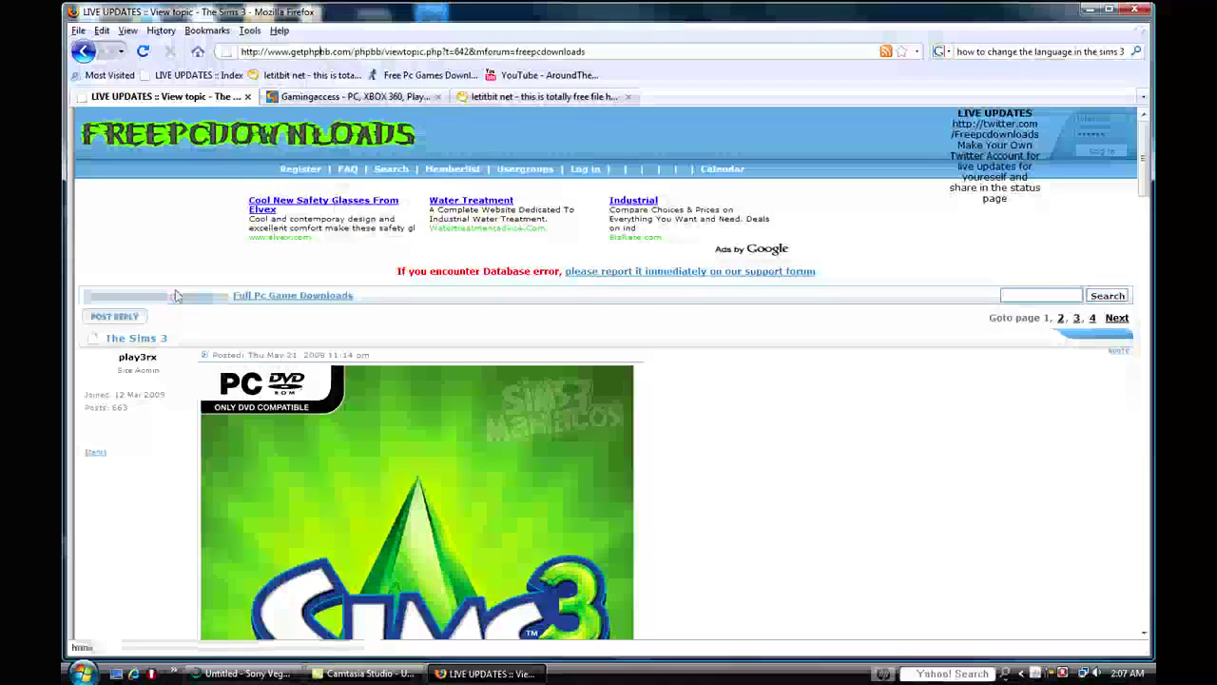
scroll(149, 454, "down", 7)
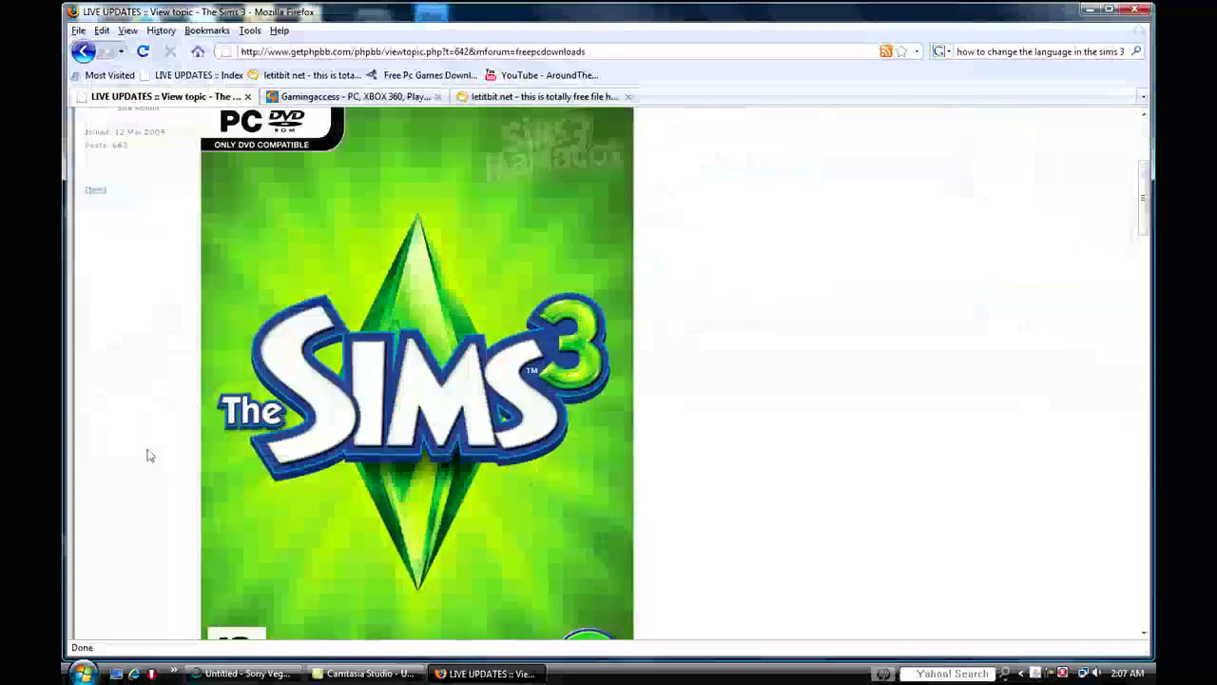
scroll(145, 463, "up", 7)
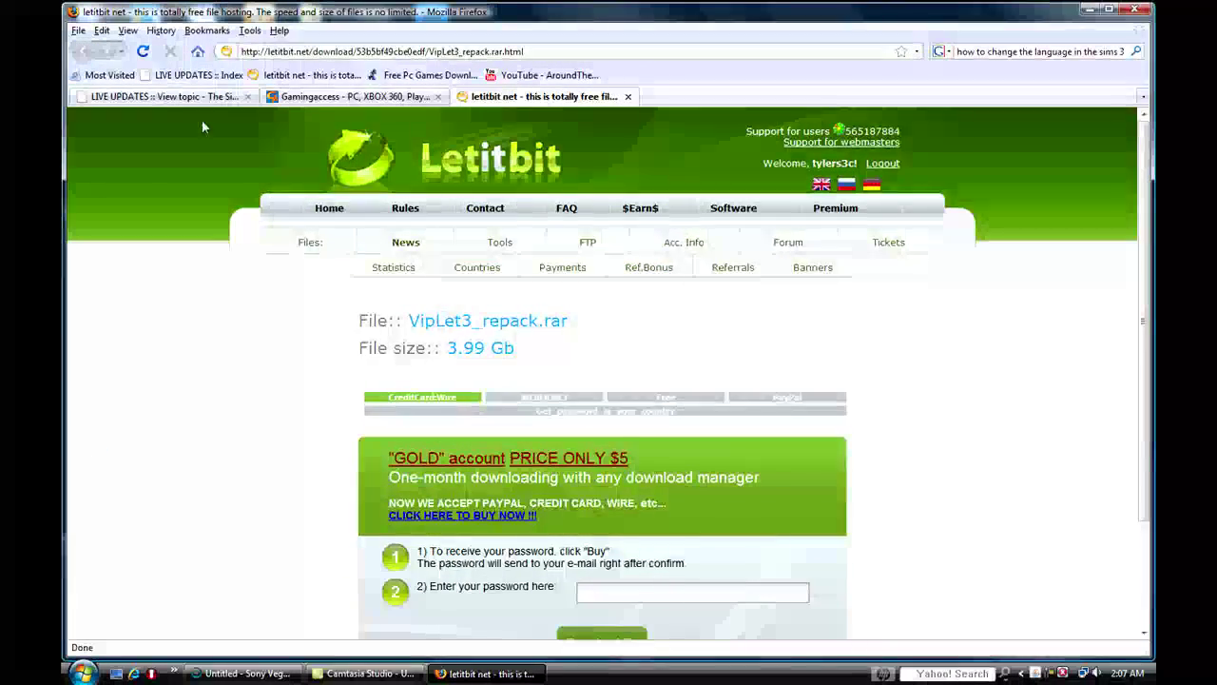
left_click(190, 96)
scroll(333, 457, "down", 10)
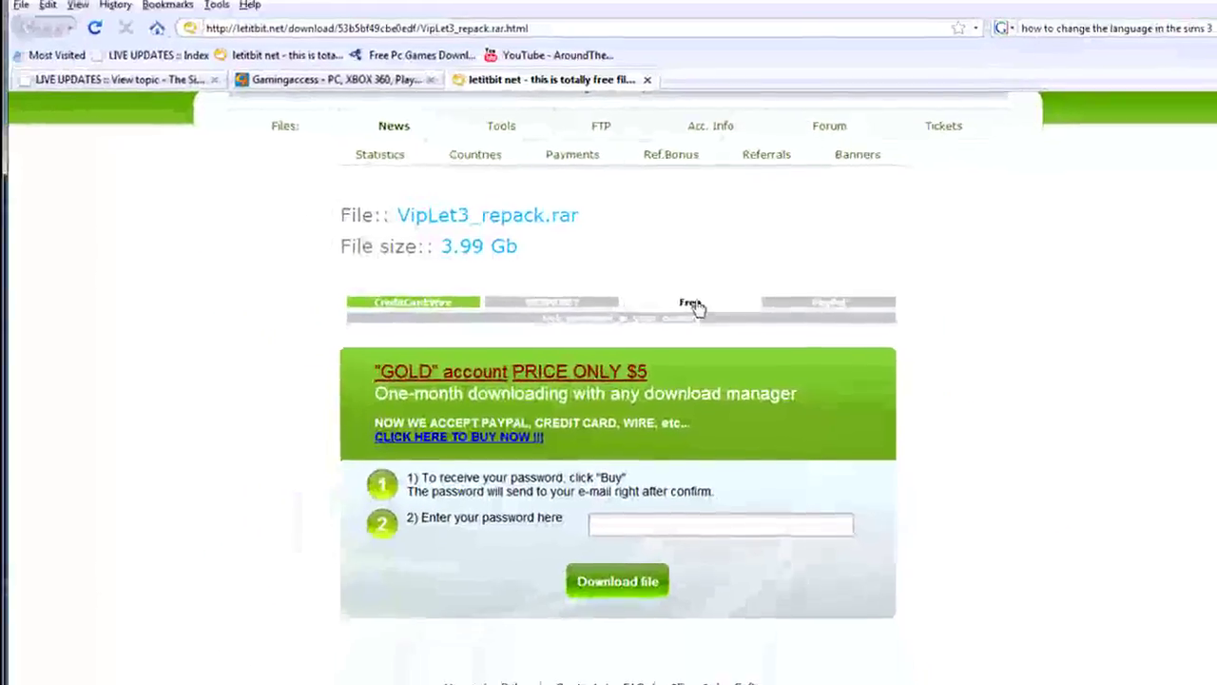
Step: Show the free download option for VipLet3_repack.rar on Letitbit and close that page
left_click(667, 322)
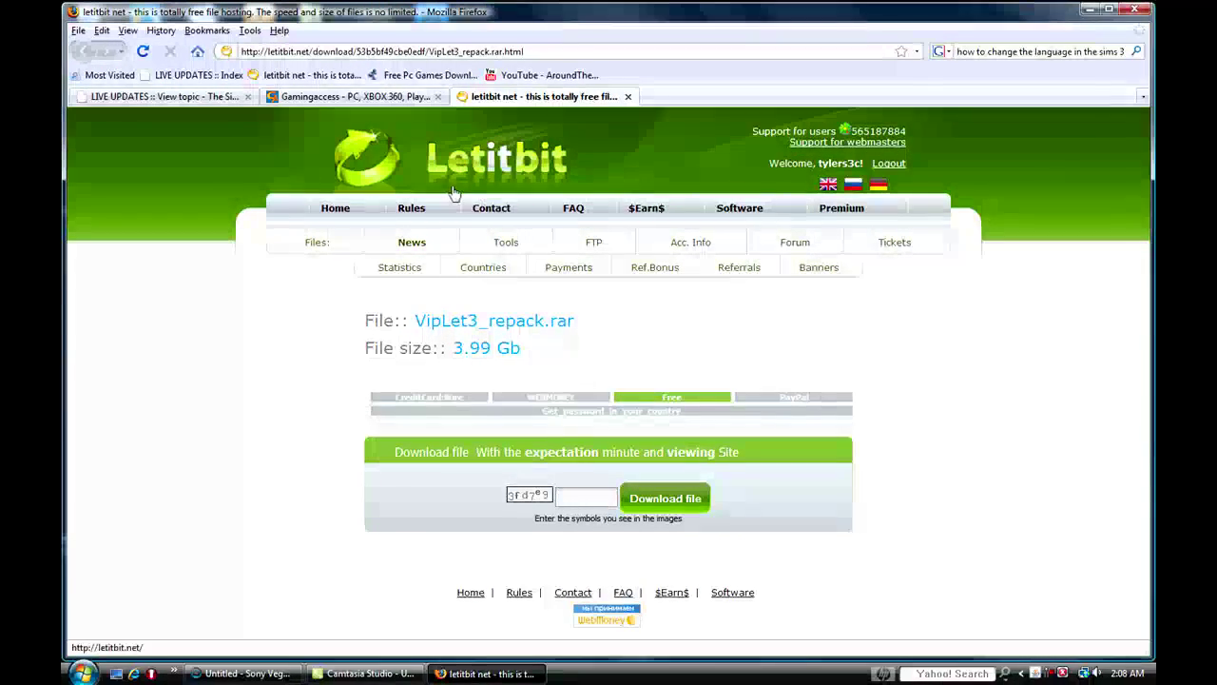
left_click(627, 96)
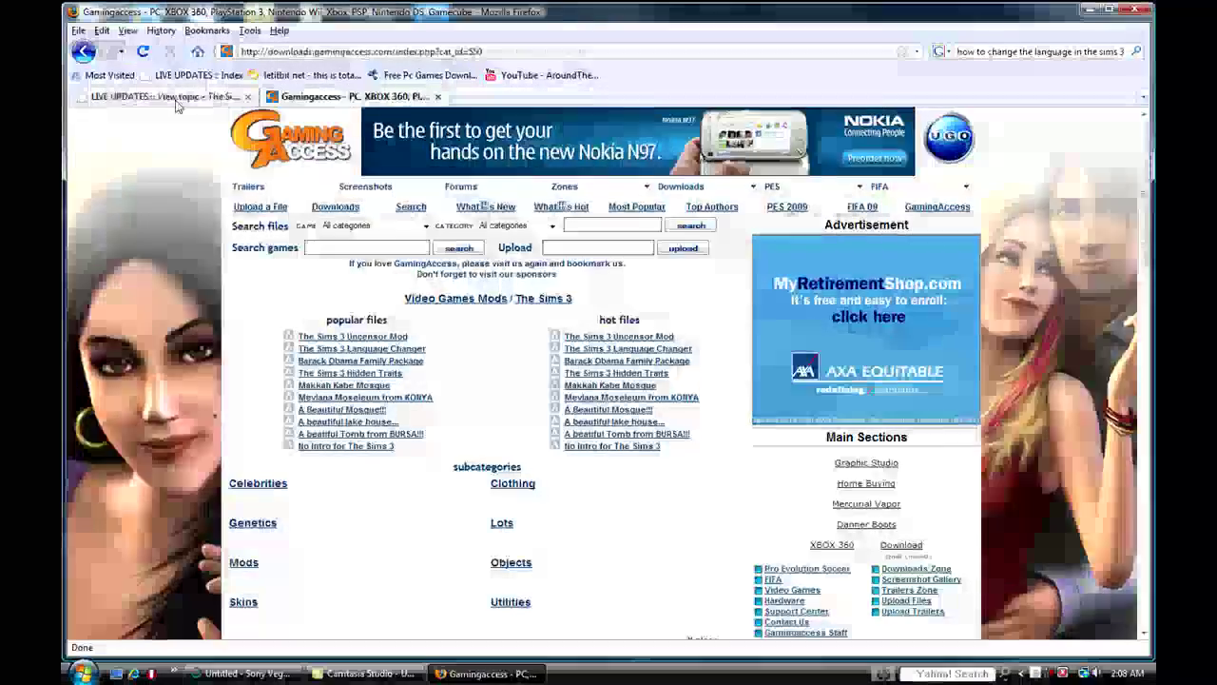
Step: Review The Sims 3 forum topic once more and open The Sims 3 Language Changer from the popular files on Gamingaccess
left_click(190, 99)
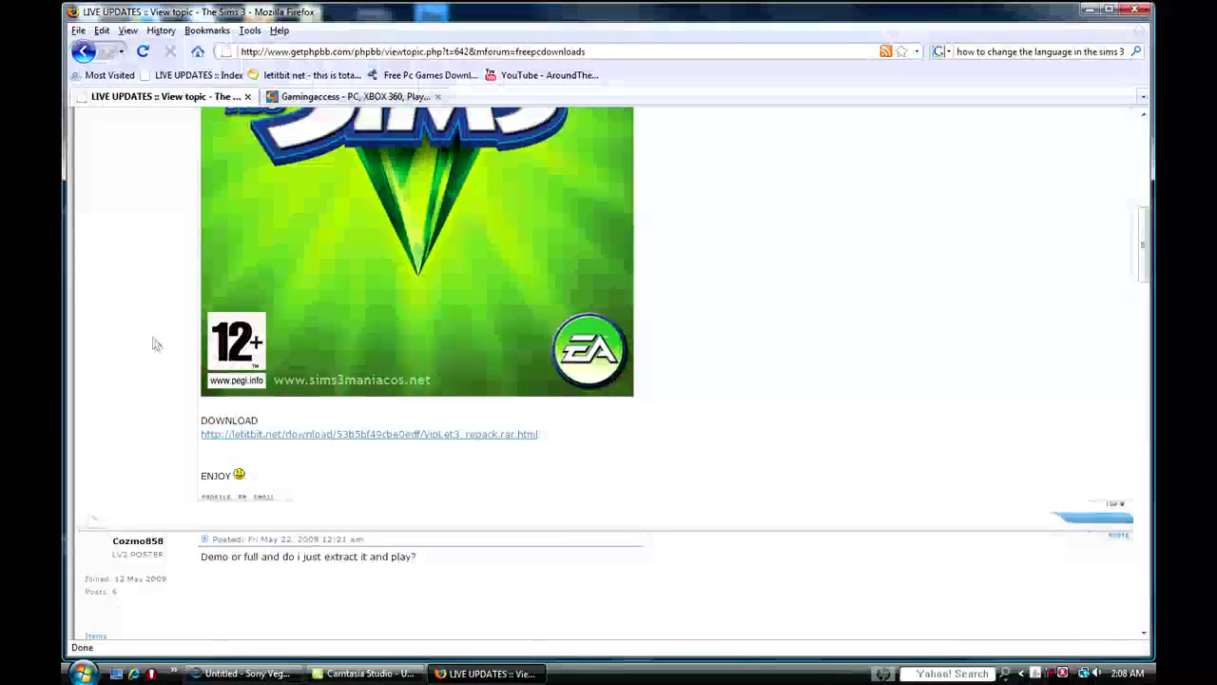
scroll(155, 342, "up", 10)
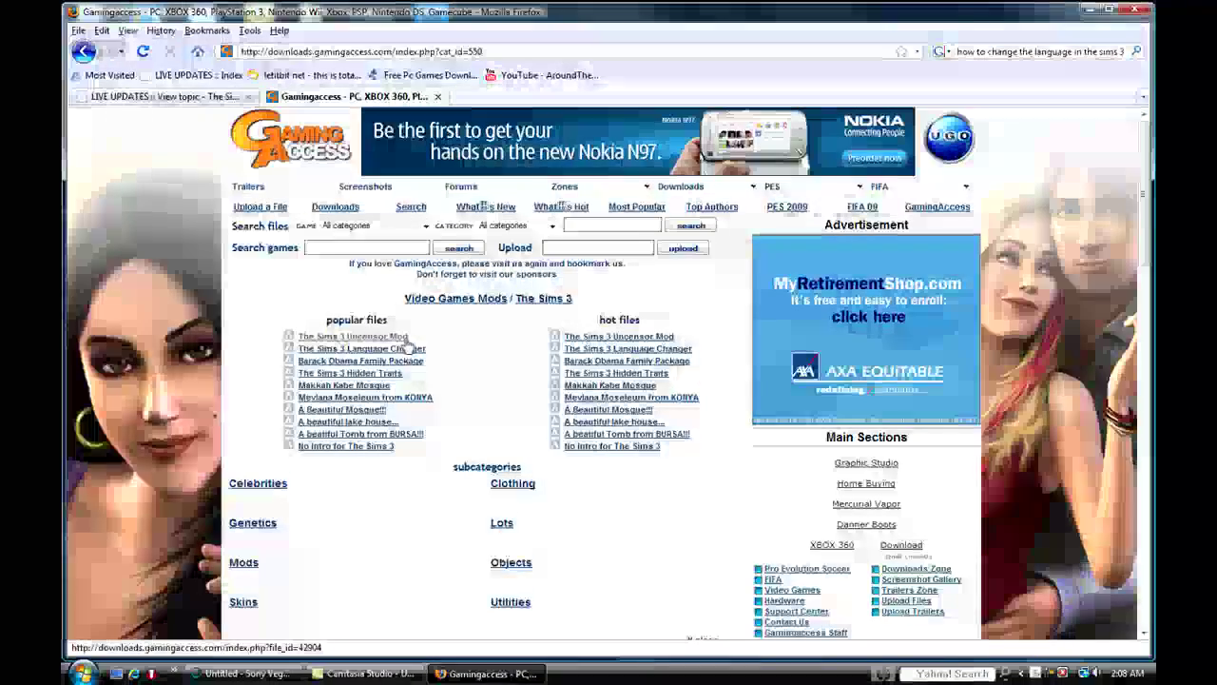
left_click(369, 350)
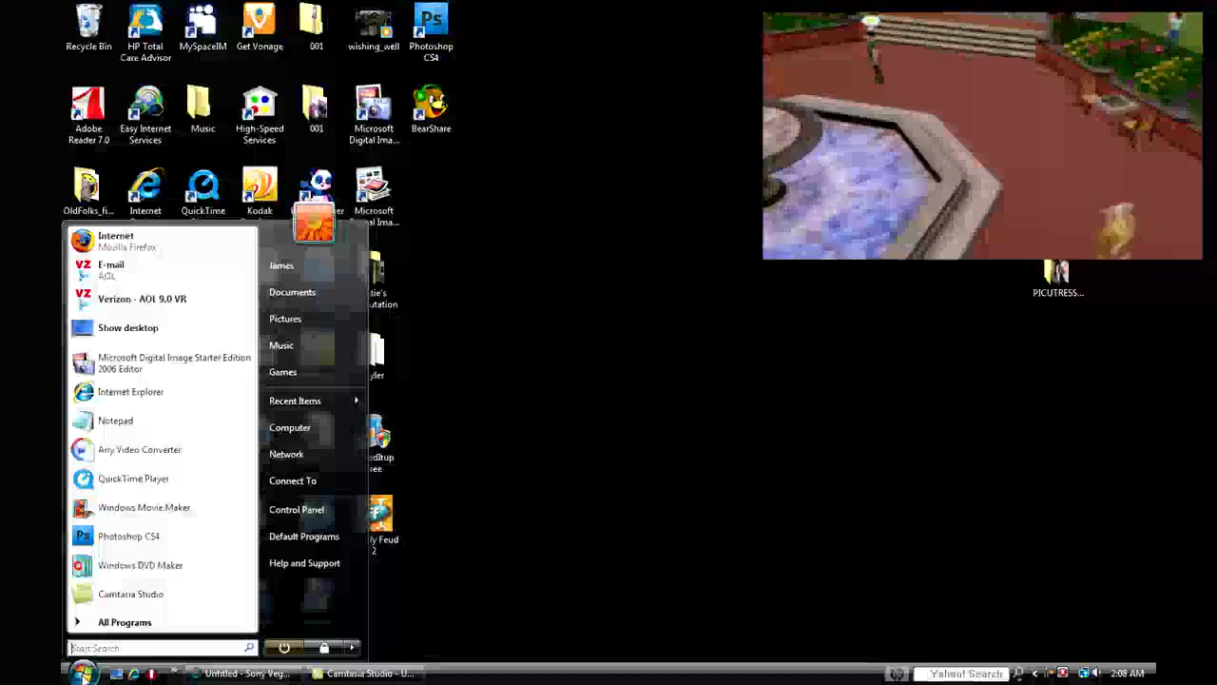
Step: Launch the Registry Editor by running the regedit command from Windows
left_click(143, 624)
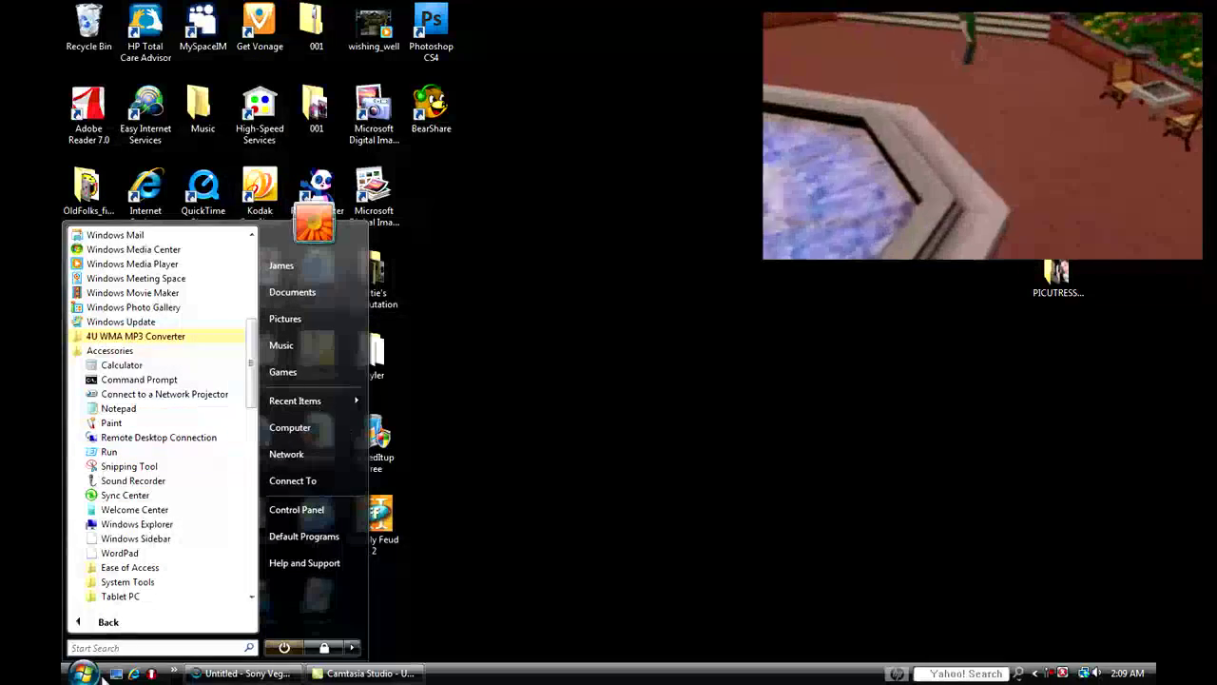
left_click(108, 452)
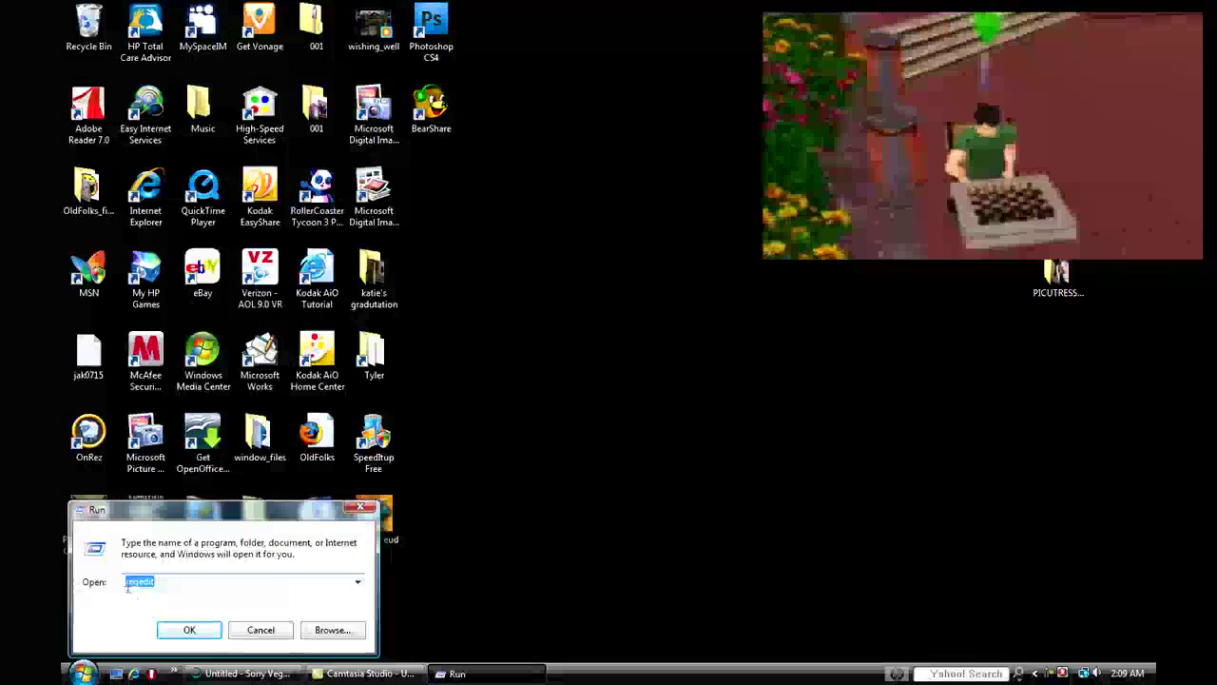
left_click(127, 582)
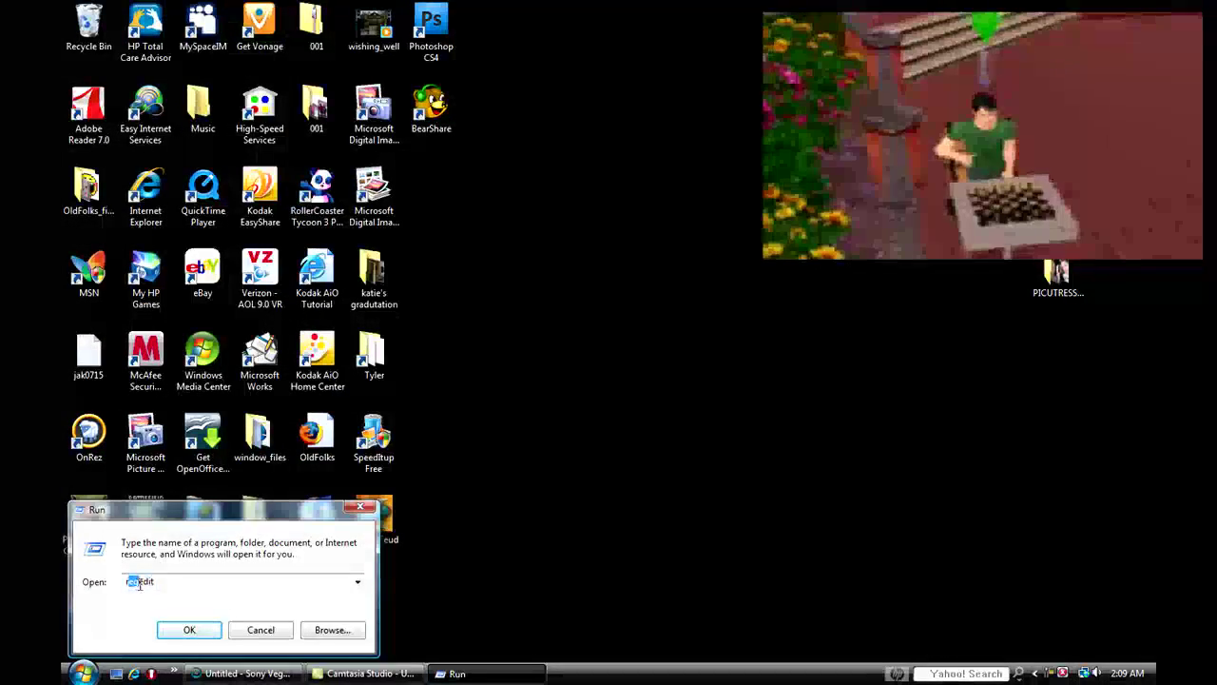
left_click(198, 635)
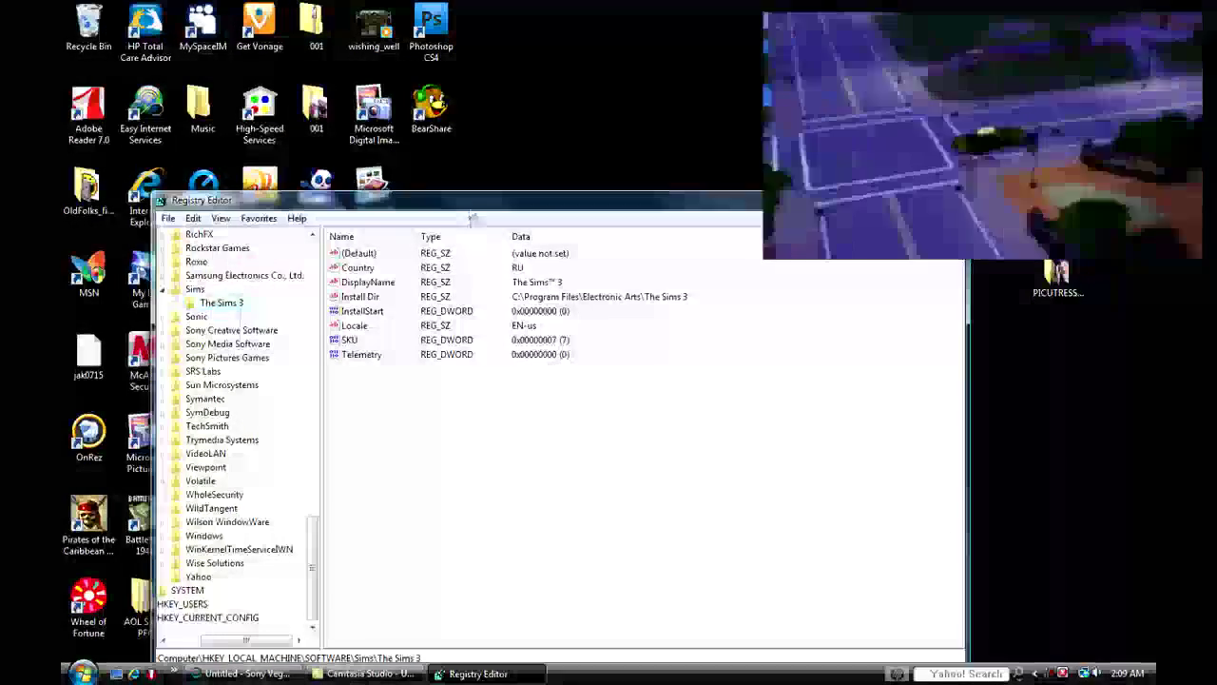
Step: Collapse the SOFTWARE and HKEY_LOCAL_MACHINE branches of the registry tree
left_click(177, 258)
left_click_drag(328, 532, 300, 235)
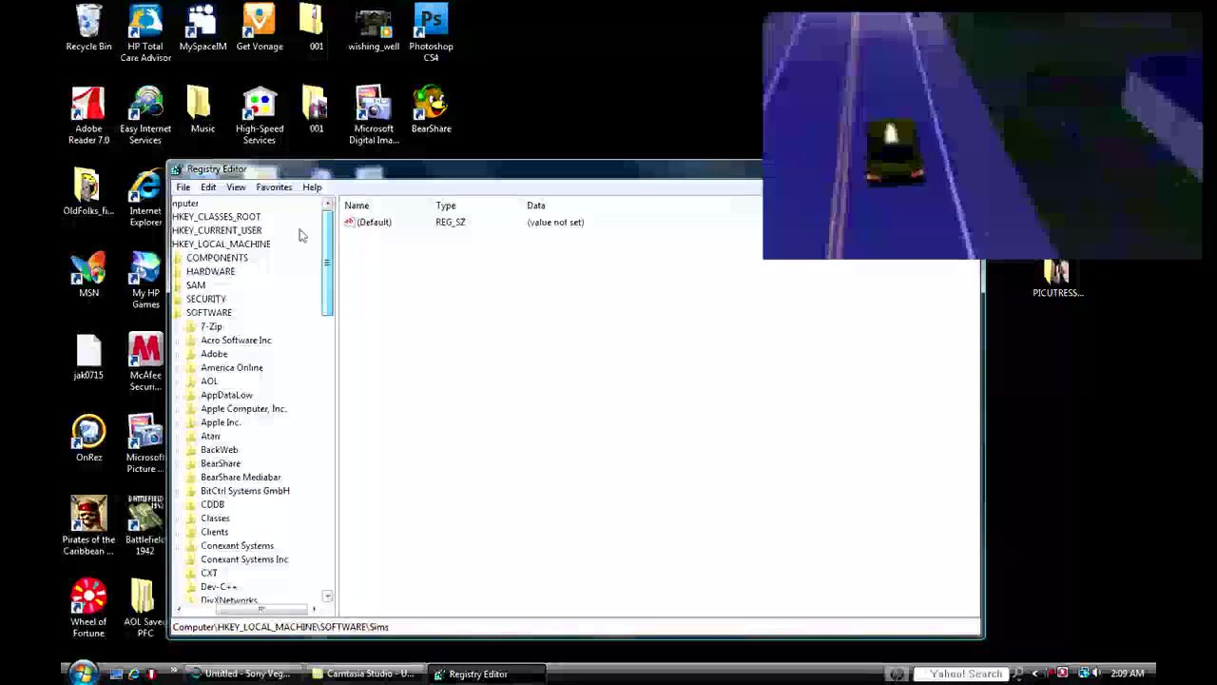
left_click(179, 316)
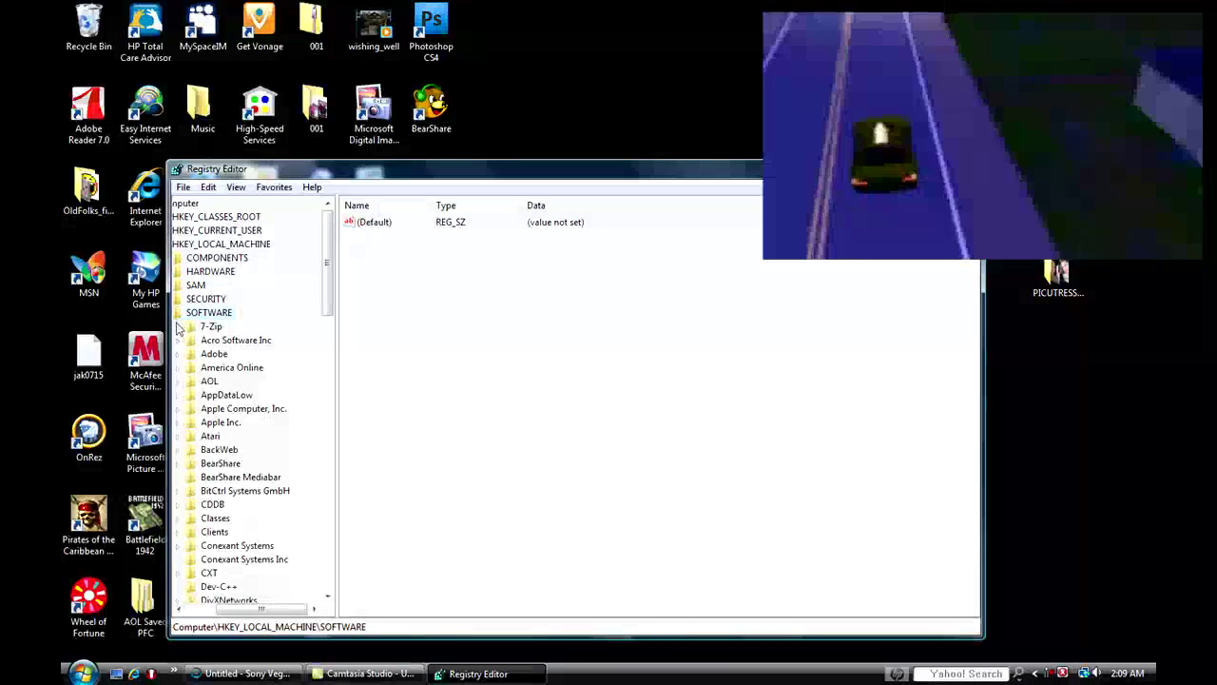
scroll(229, 514, "down", 1)
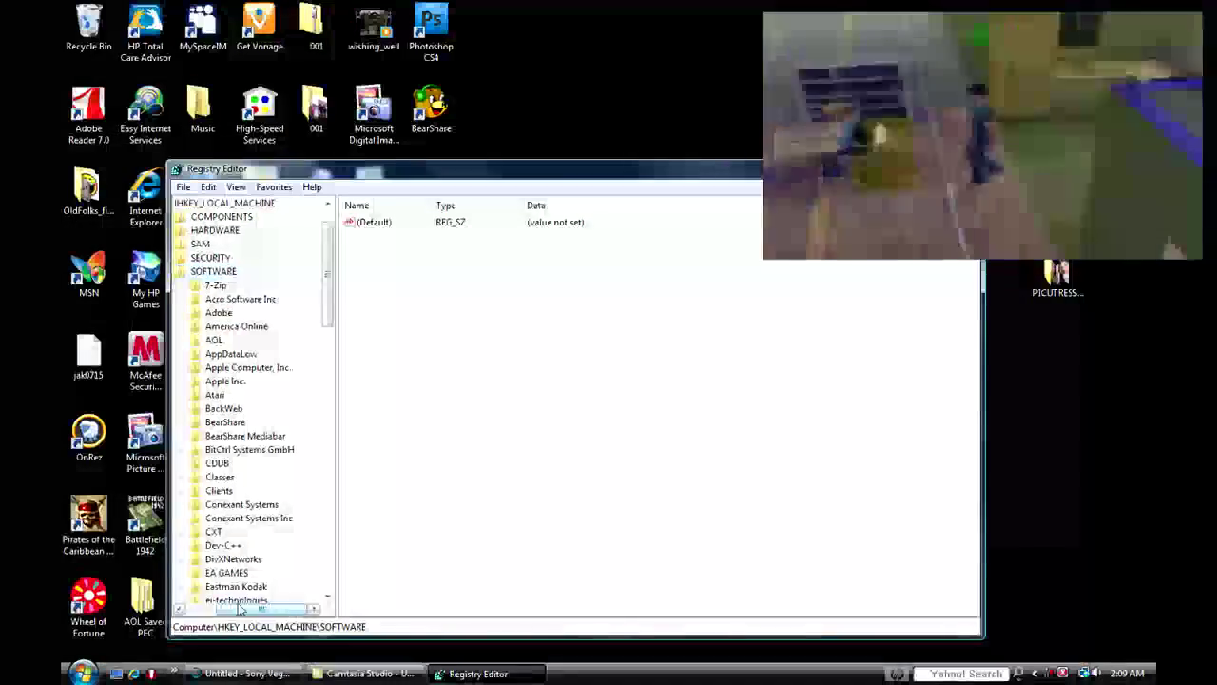
double_click(214, 273)
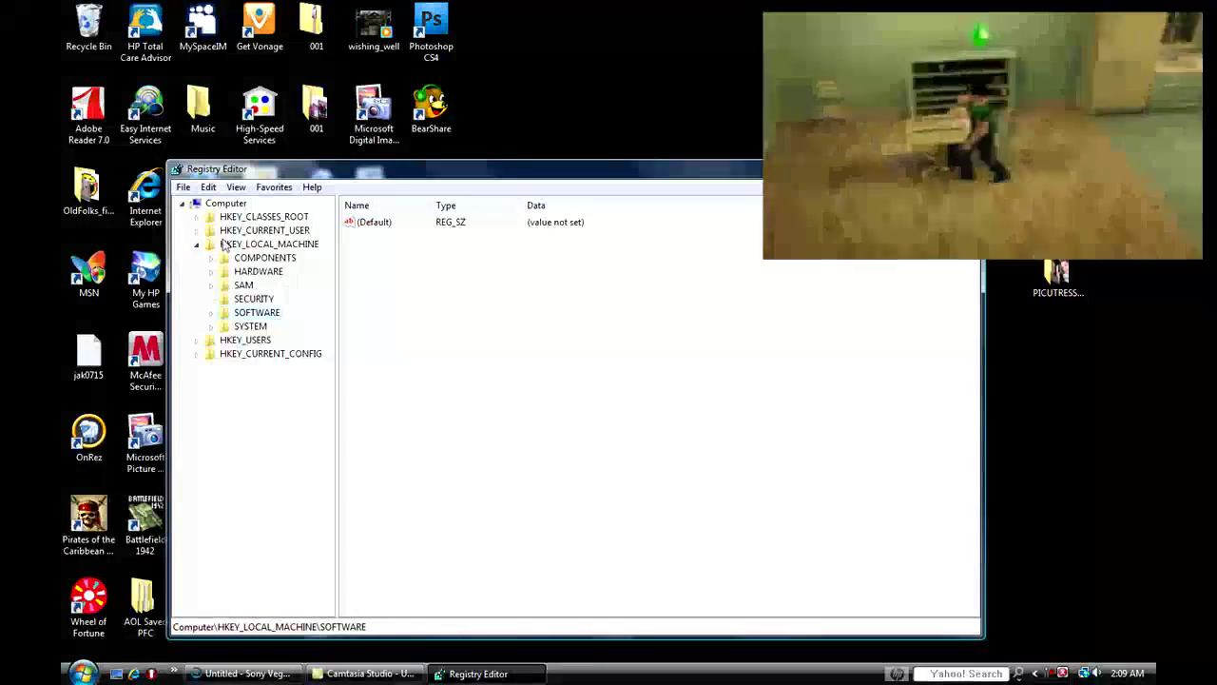
left_click(197, 244)
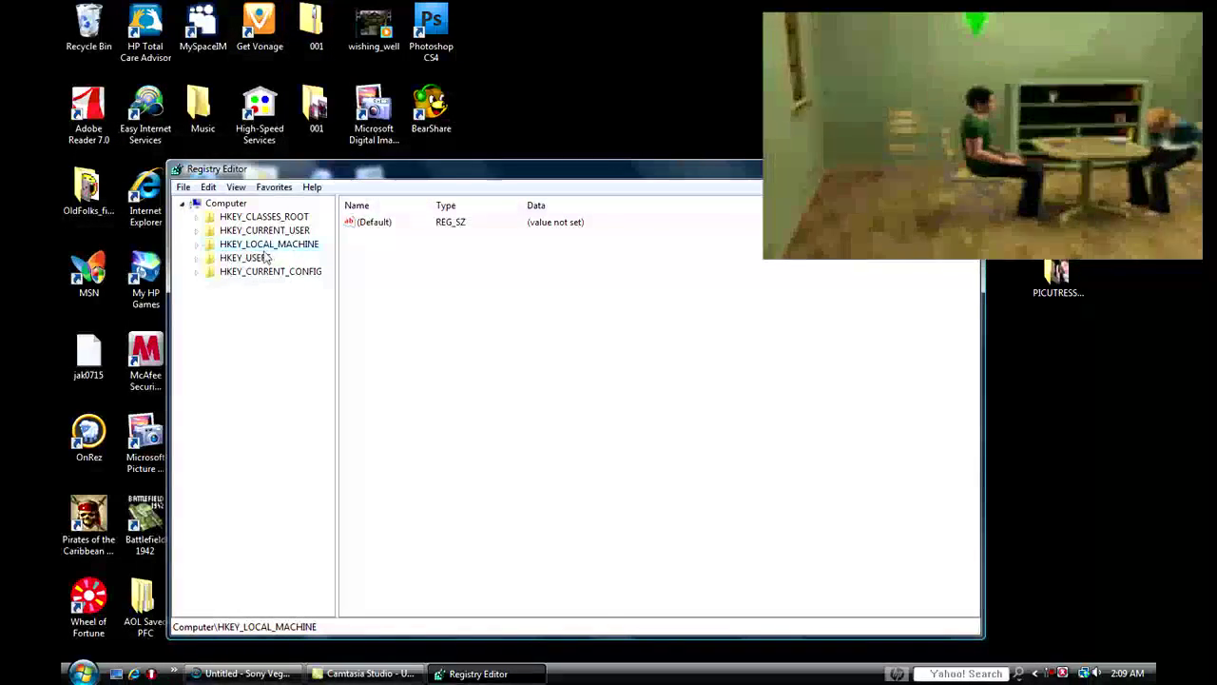
Step: Expand HKEY_LOCAL_MACHINE, SOFTWARE and Sims in the registry tree and select The Sims 3 key
left_click(197, 245)
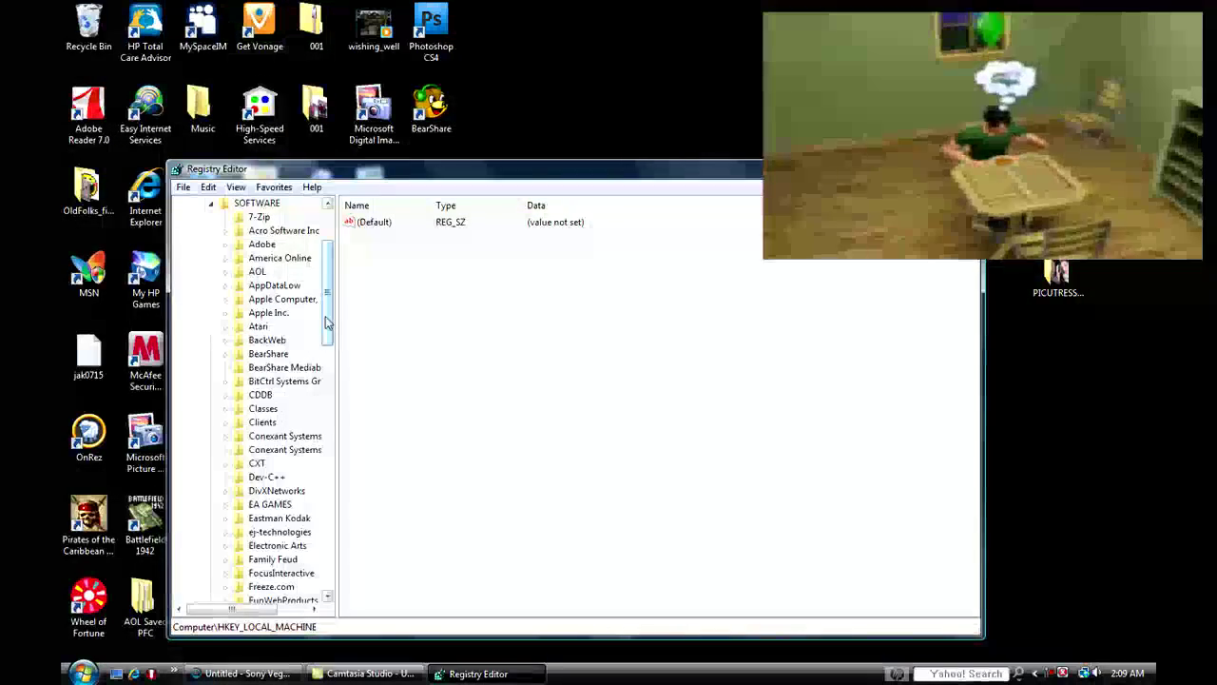
left_click_drag(328, 323, 317, 454)
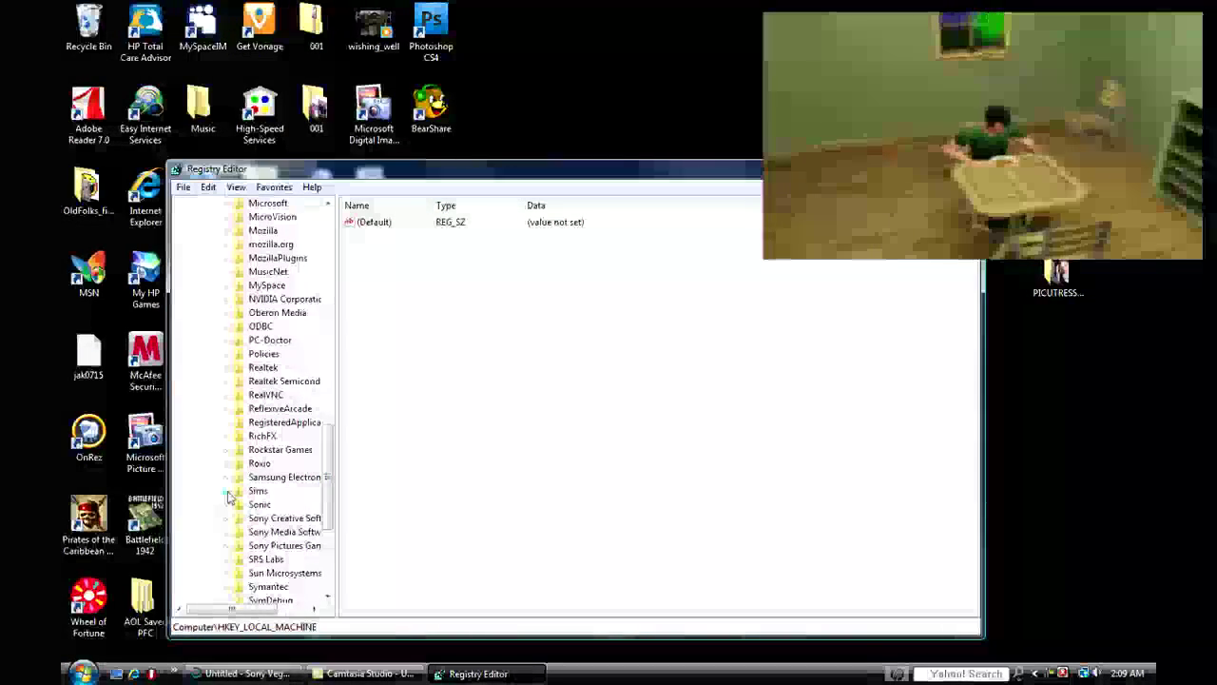
left_click(256, 507)
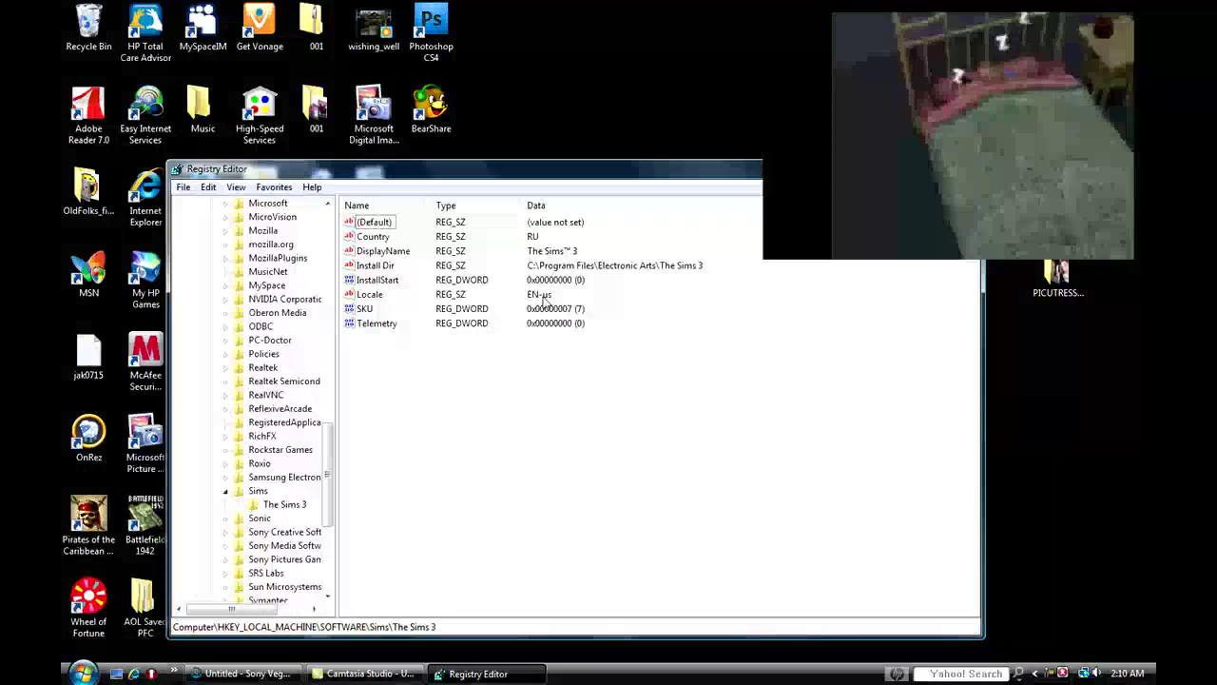
Step: Check the data of the Locale value in The Sims 3 key without changing it and close the Registry Editor
right_click(371, 296)
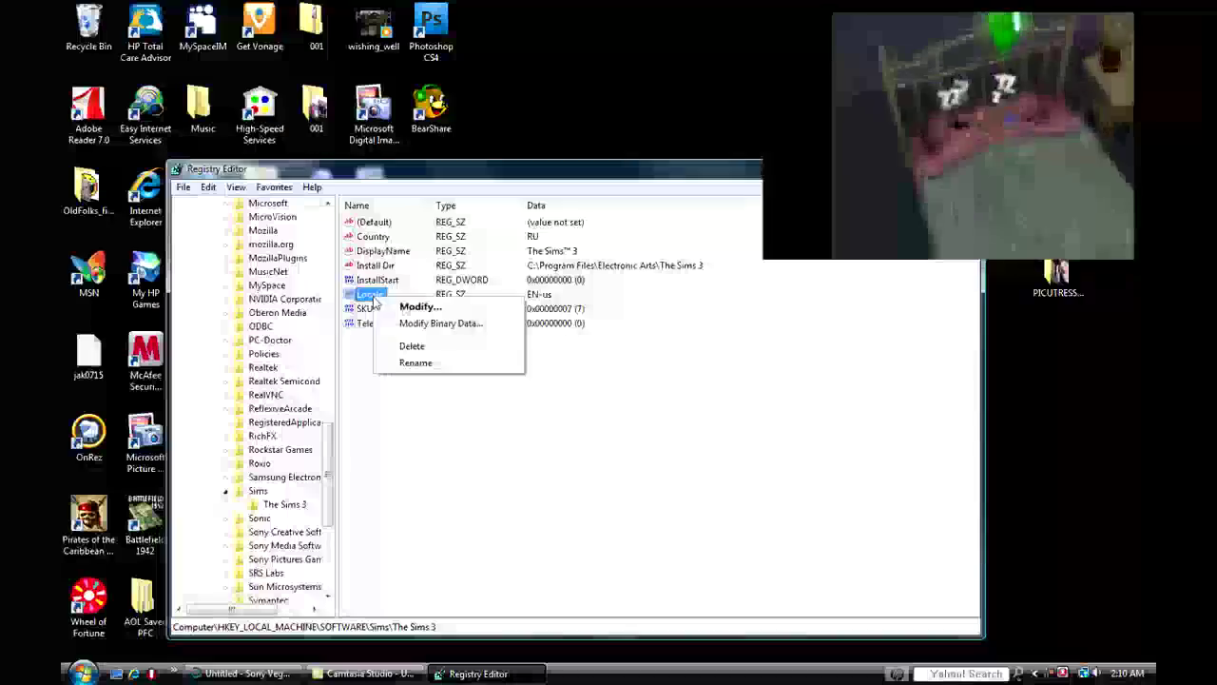
left_click(405, 305)
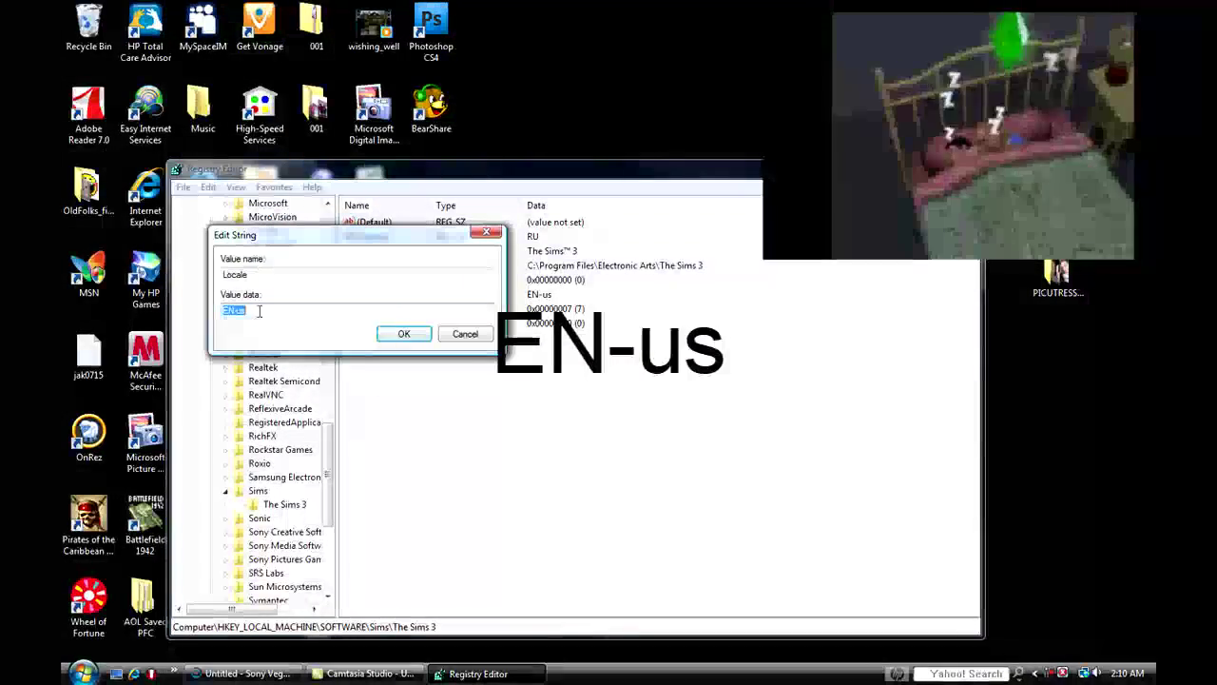
left_click(465, 333)
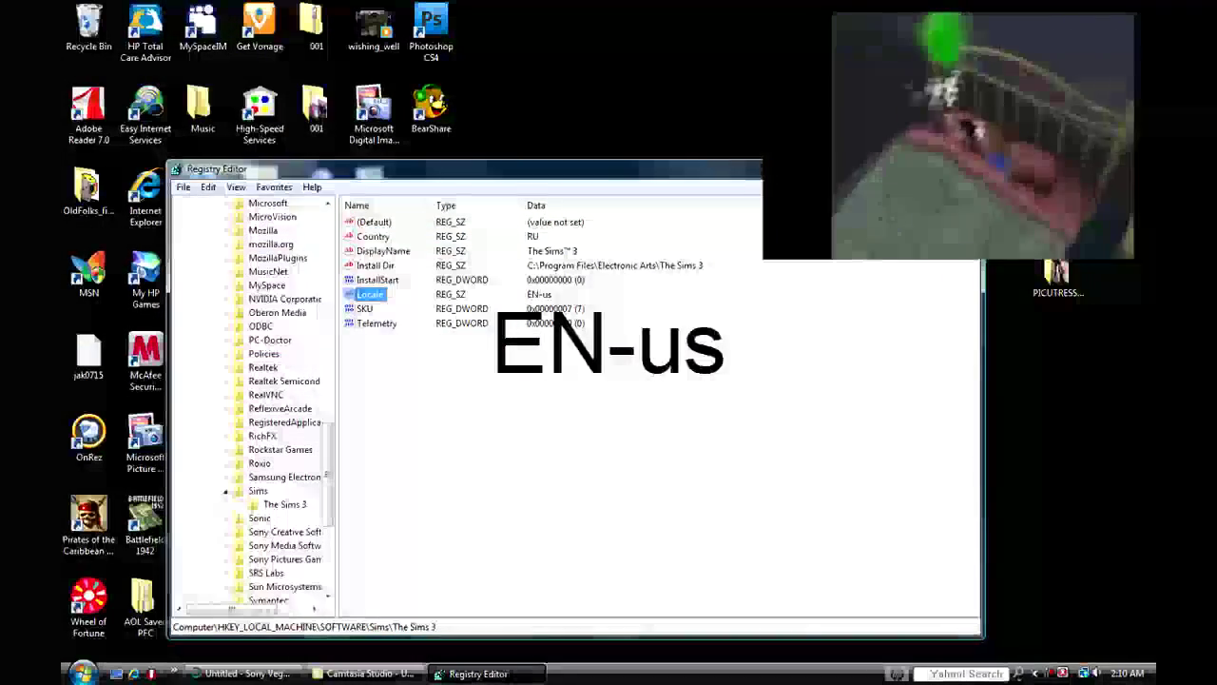
key("alt+F4")
Step: Open the Downloads folder inside the personal user folder
left_click(83, 673)
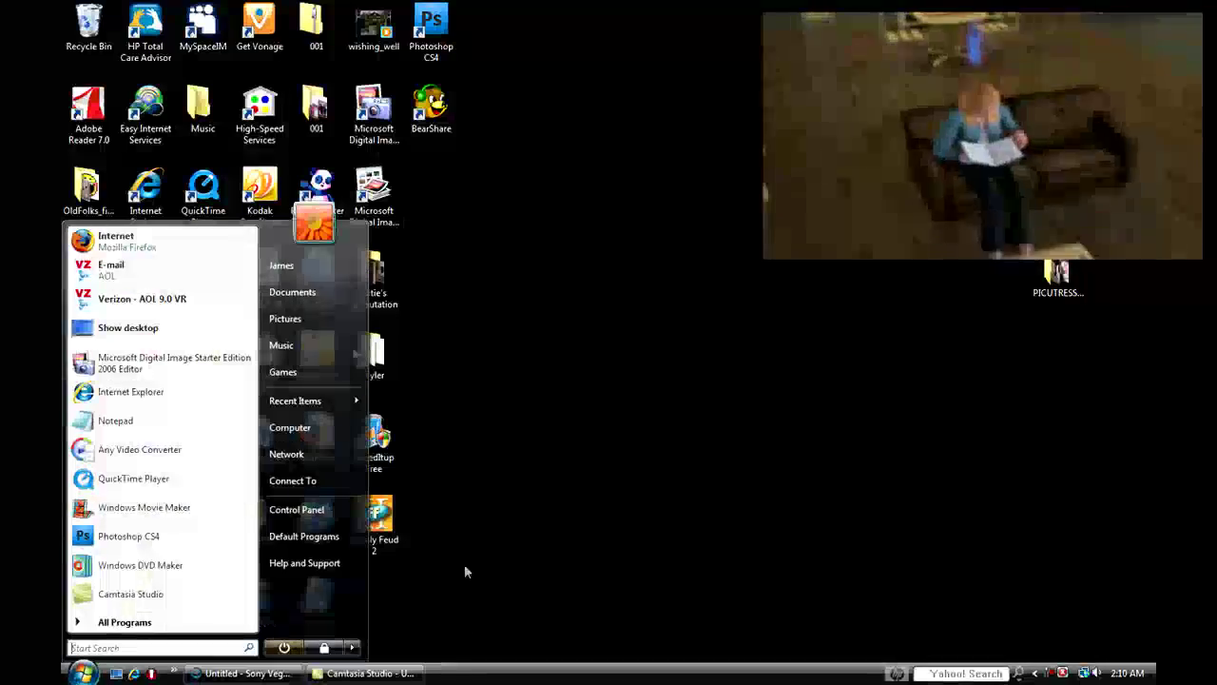
left_click(286, 268)
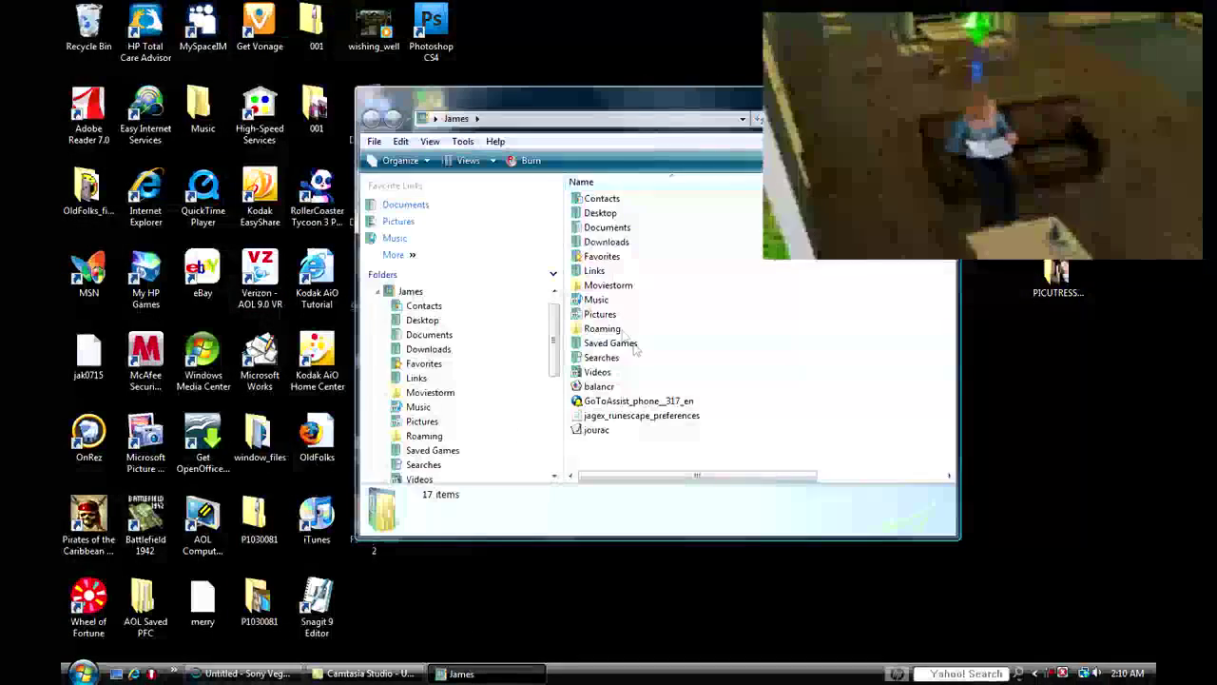
double_click(601, 243)
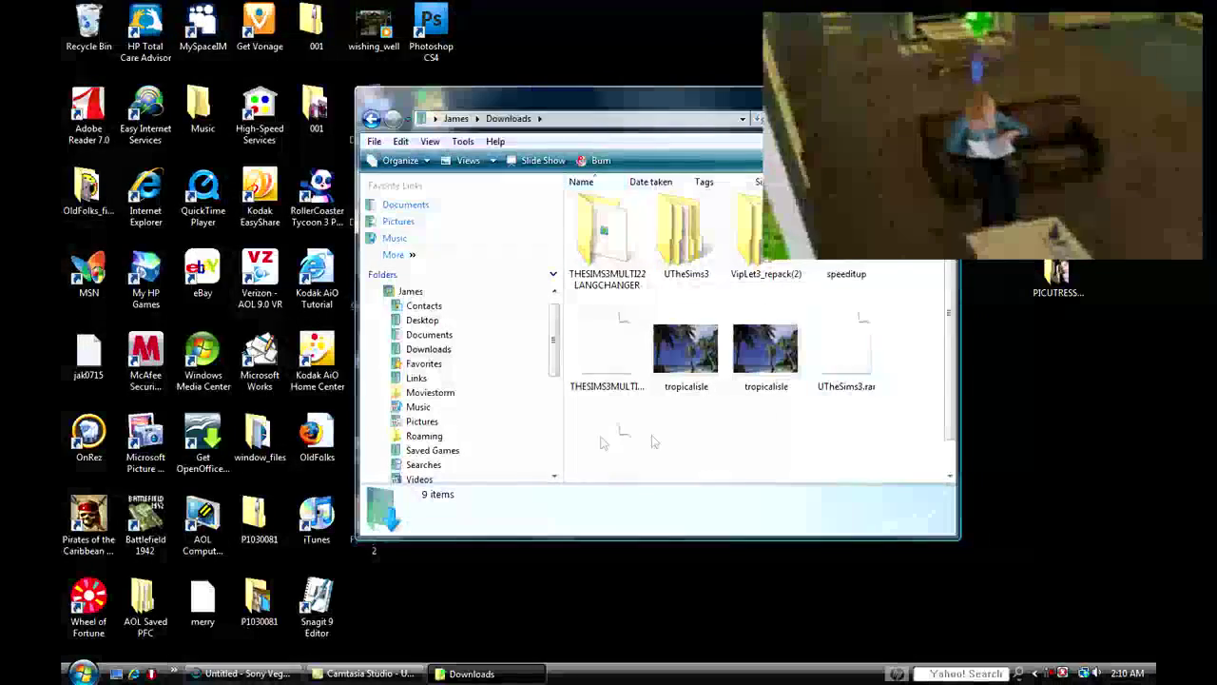
Step: View the available actions for the VipLet3_repack(2).rar archive and open the VipLet3_repack(2) folder
scroll(613, 444, "down", 1)
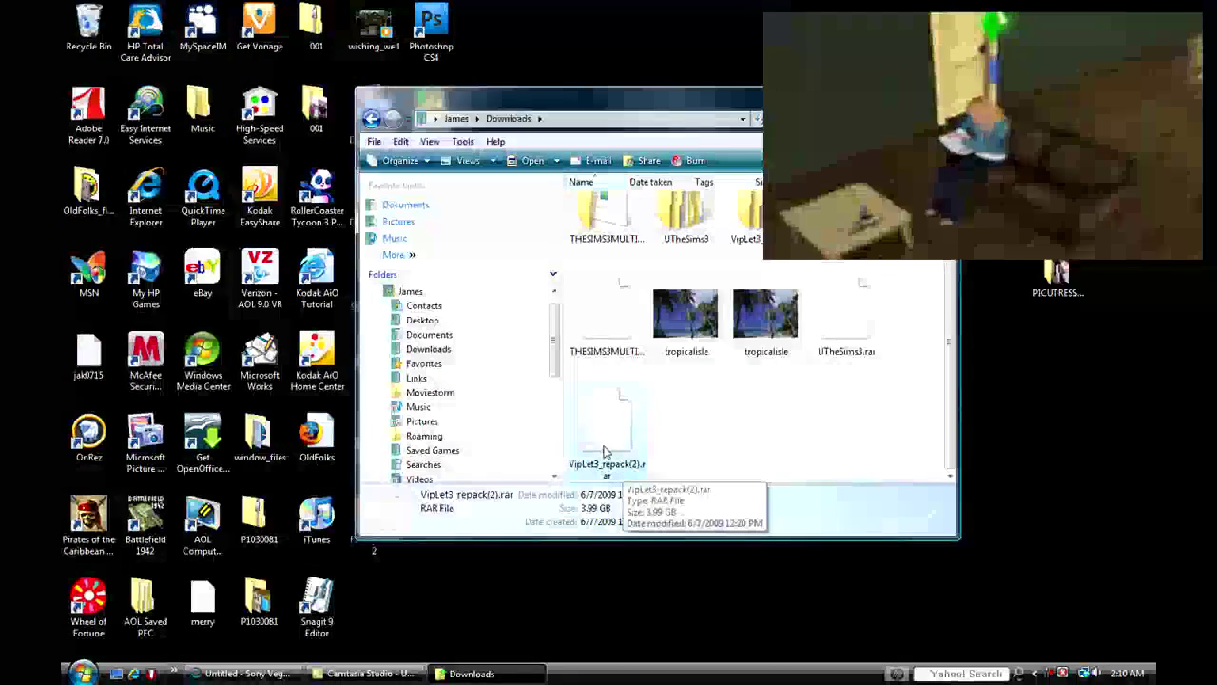
right_click(605, 447)
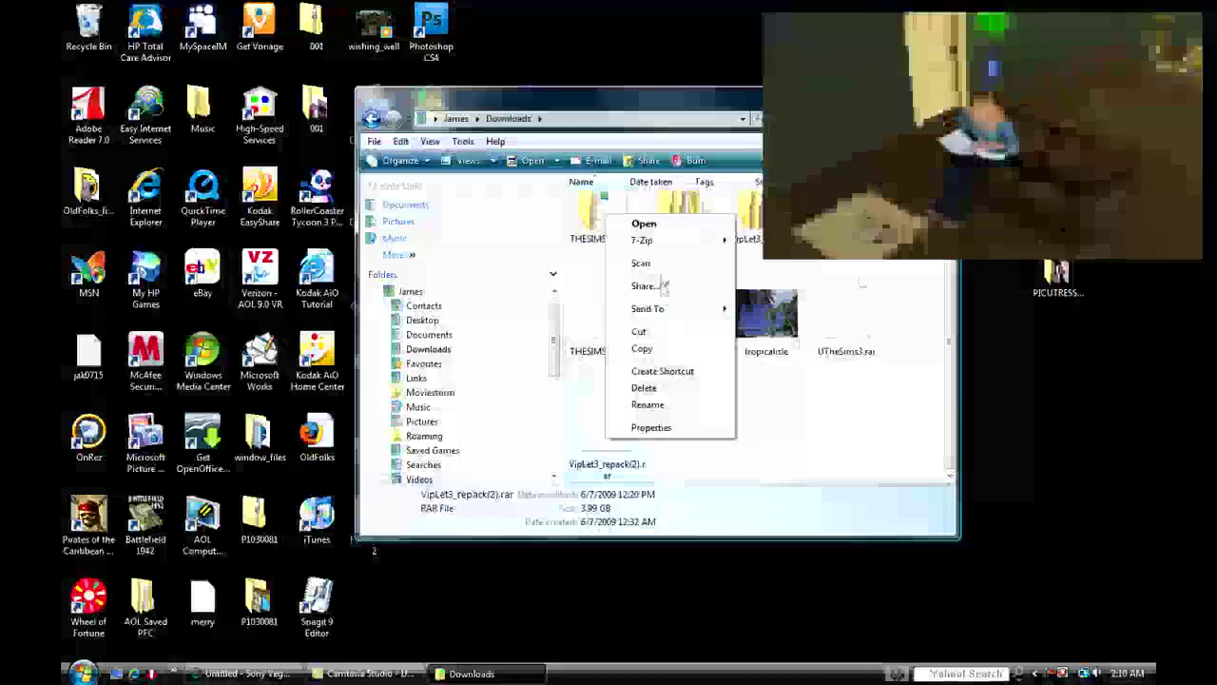
left_click(829, 461)
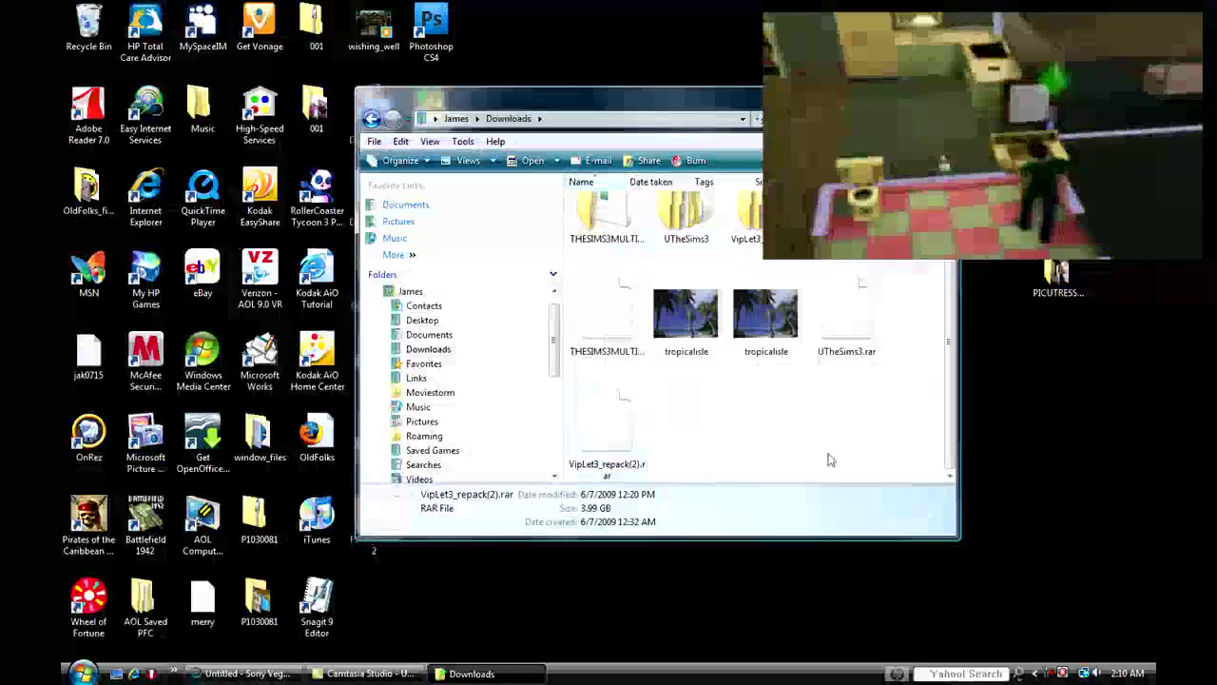
left_click(761, 238)
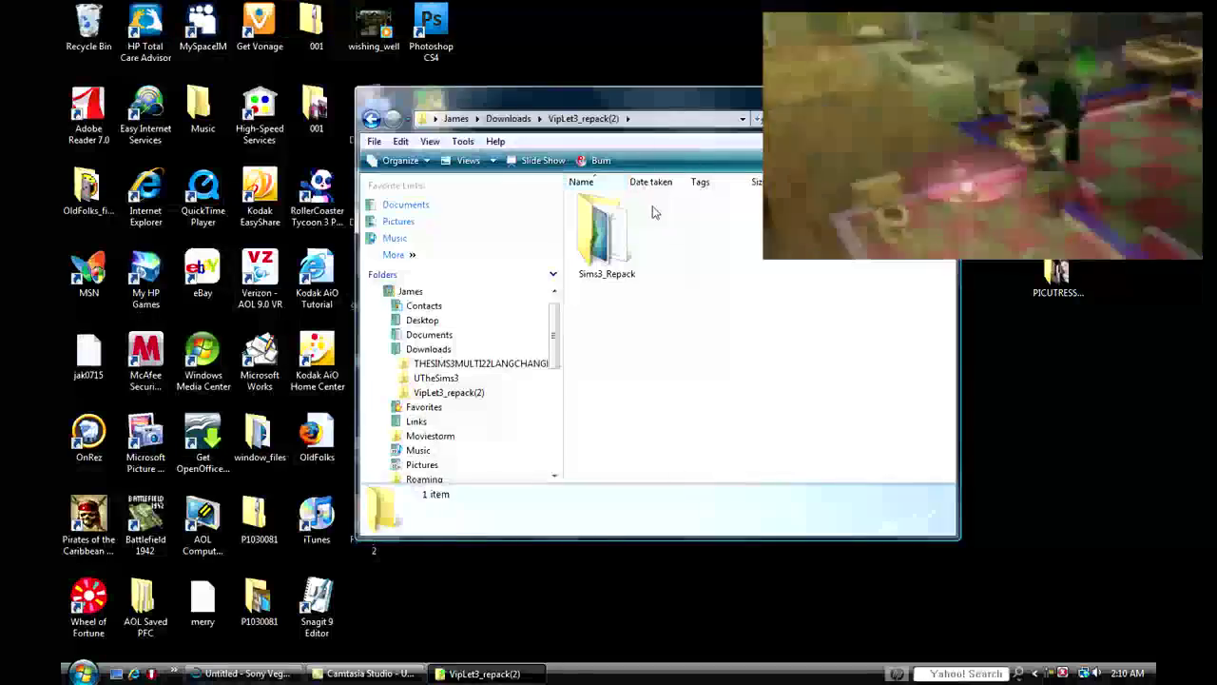
Step: View the 7-Zip actions available for the Sims3_Repack folder, dismiss them and open the folder
right_click(683, 232)
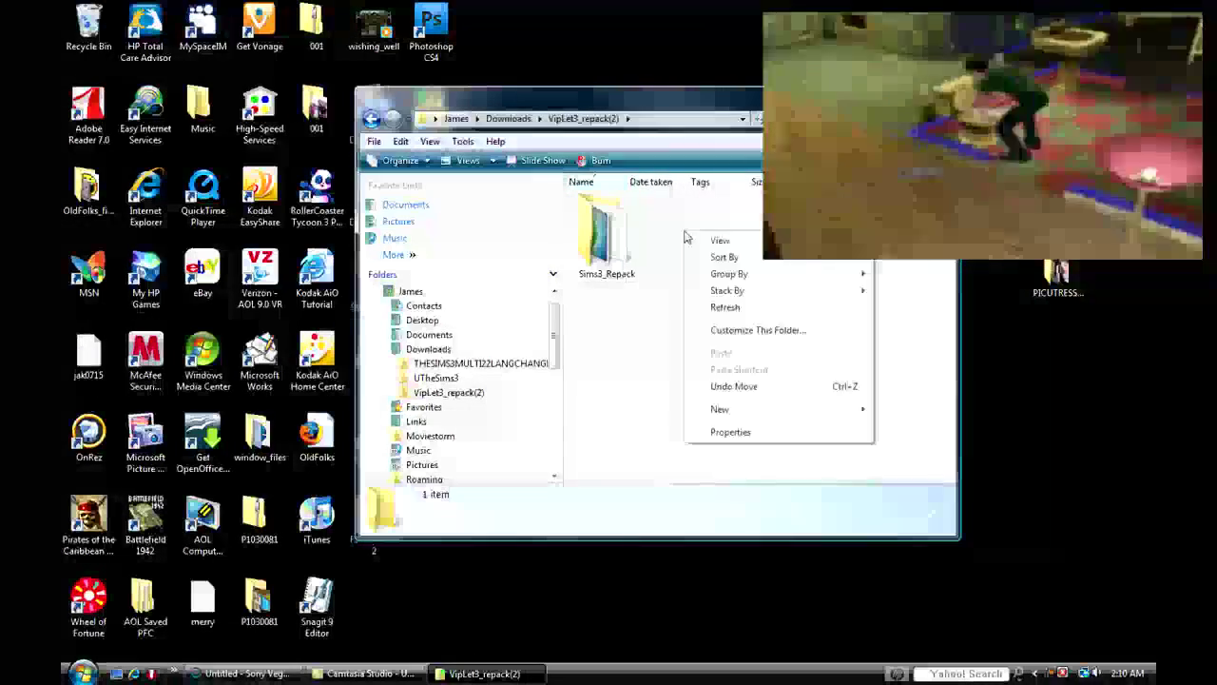
left_click(647, 332)
right_click(599, 247)
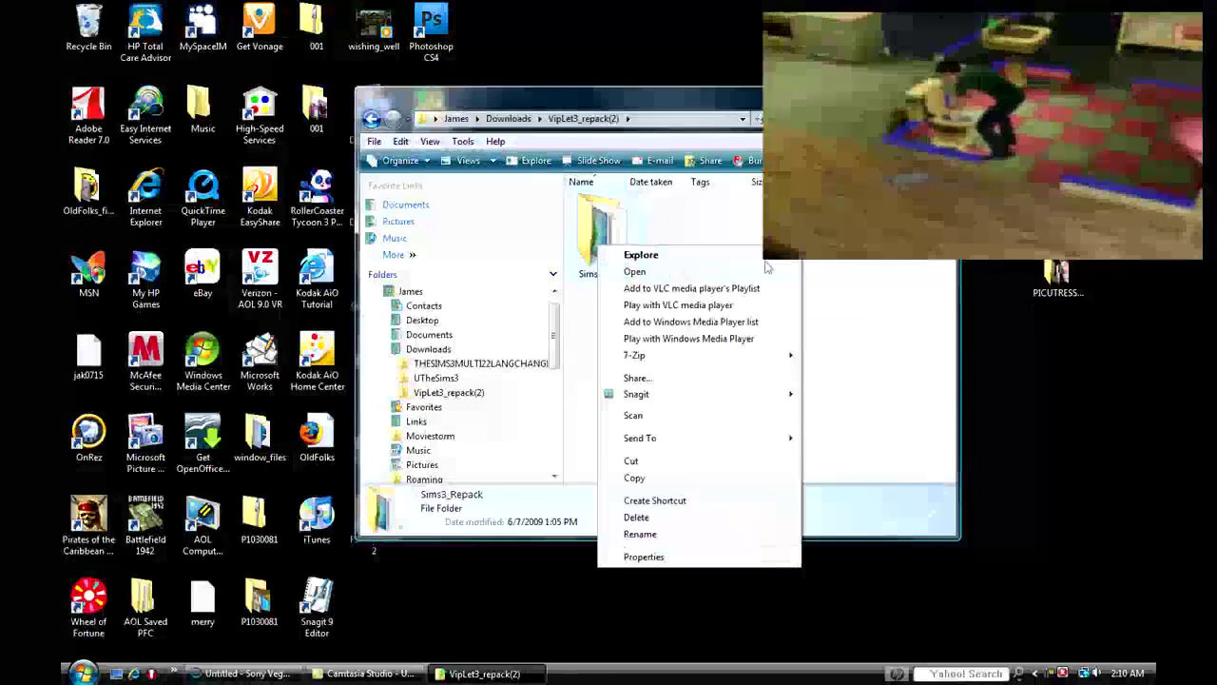
mouse_move(729, 357)
left_click(867, 261)
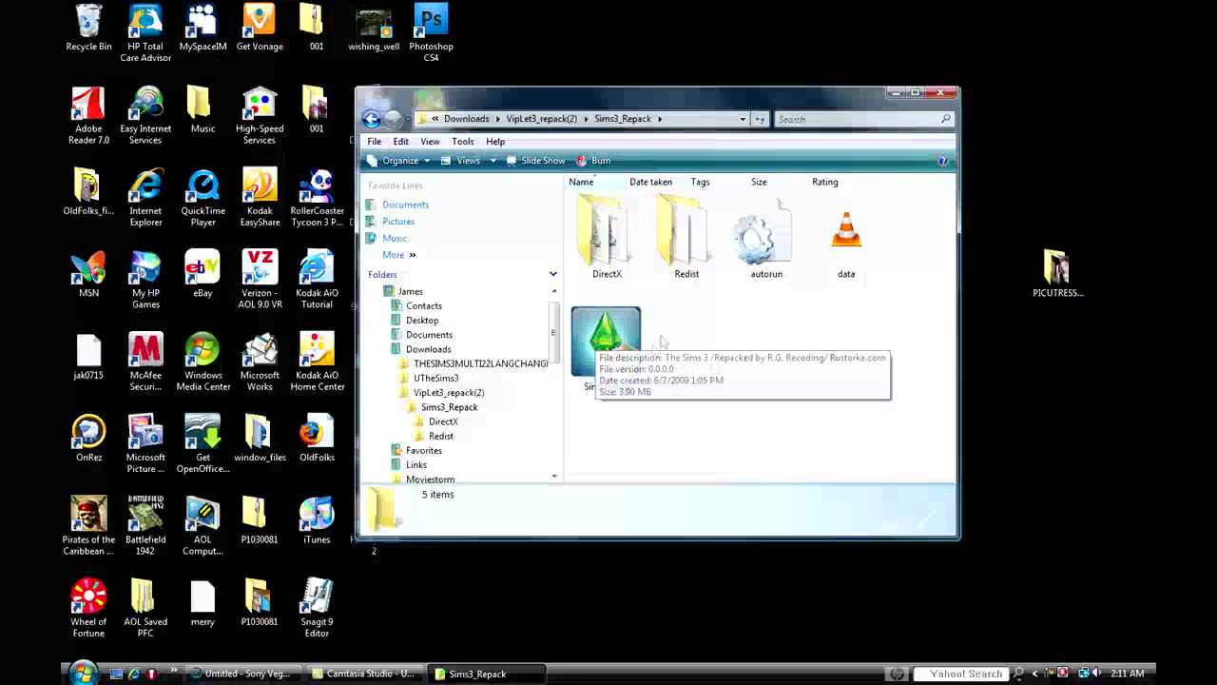
double_click(625, 338)
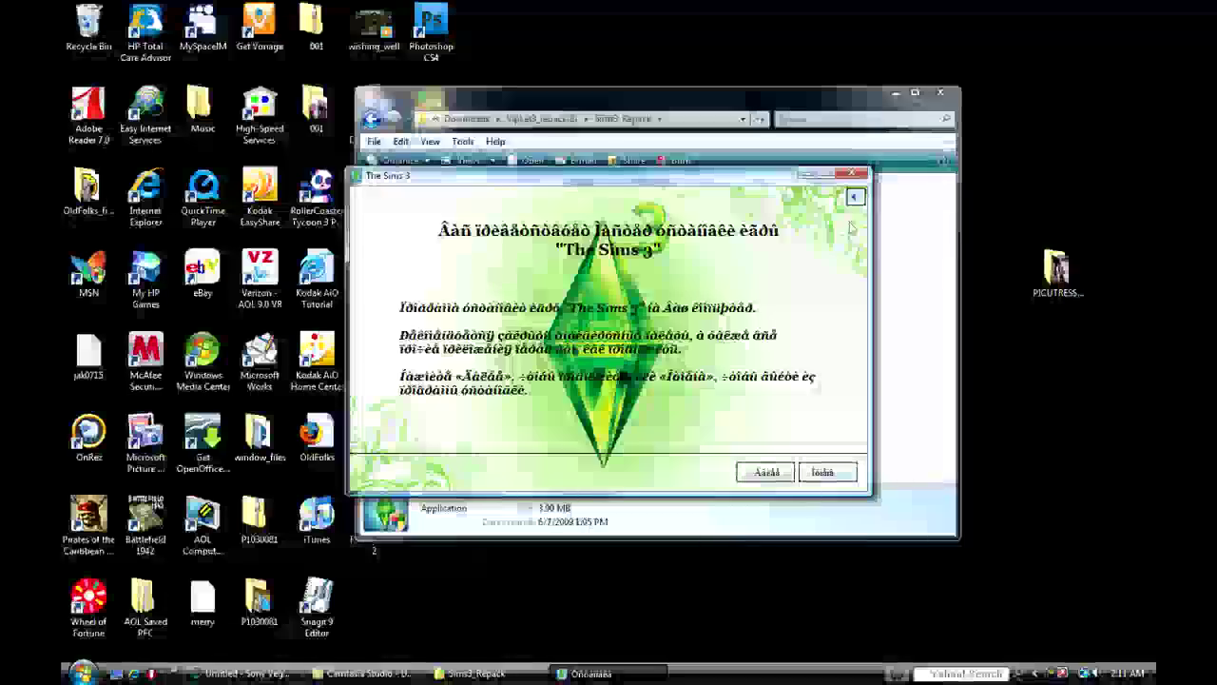
left_click(857, 174)
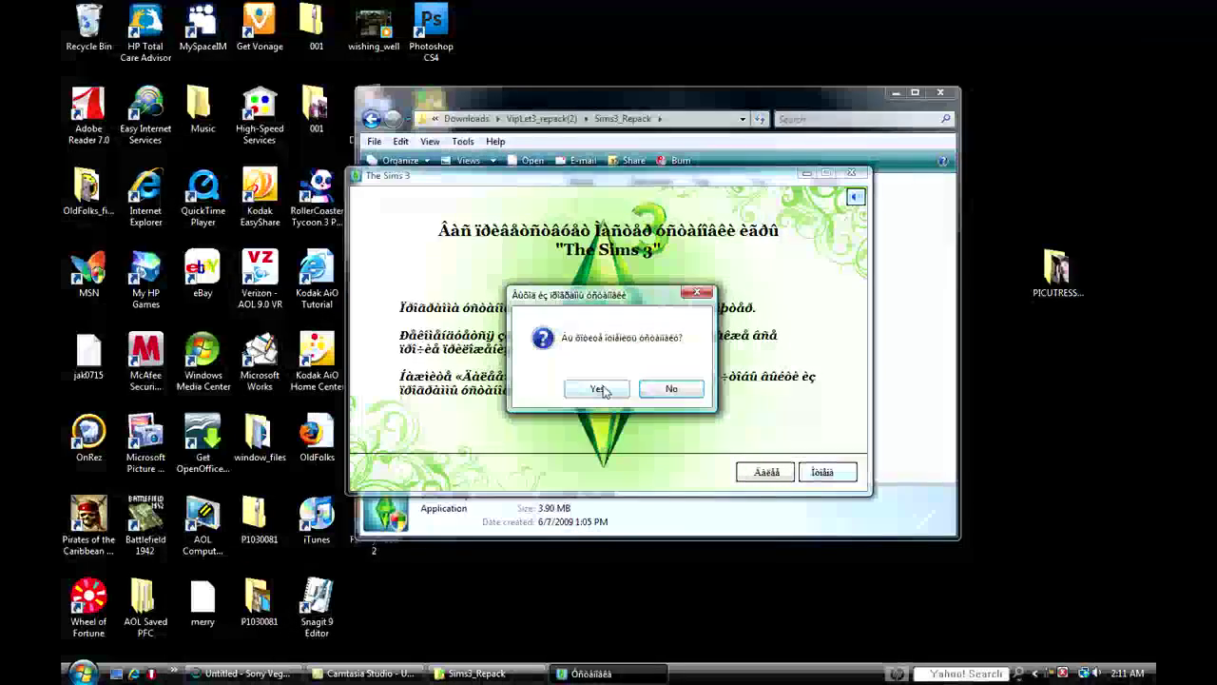
left_click(593, 389)
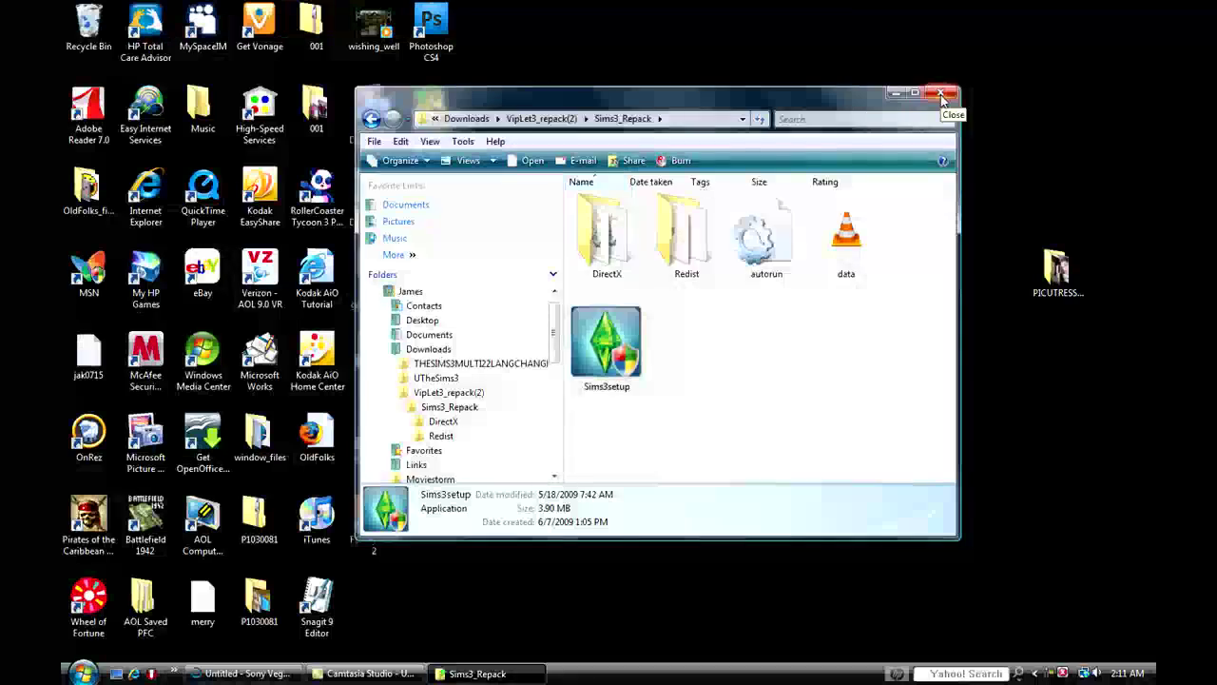
Step: Close the Sims3_Repack folder window and return to the desktop
left_click(942, 96)
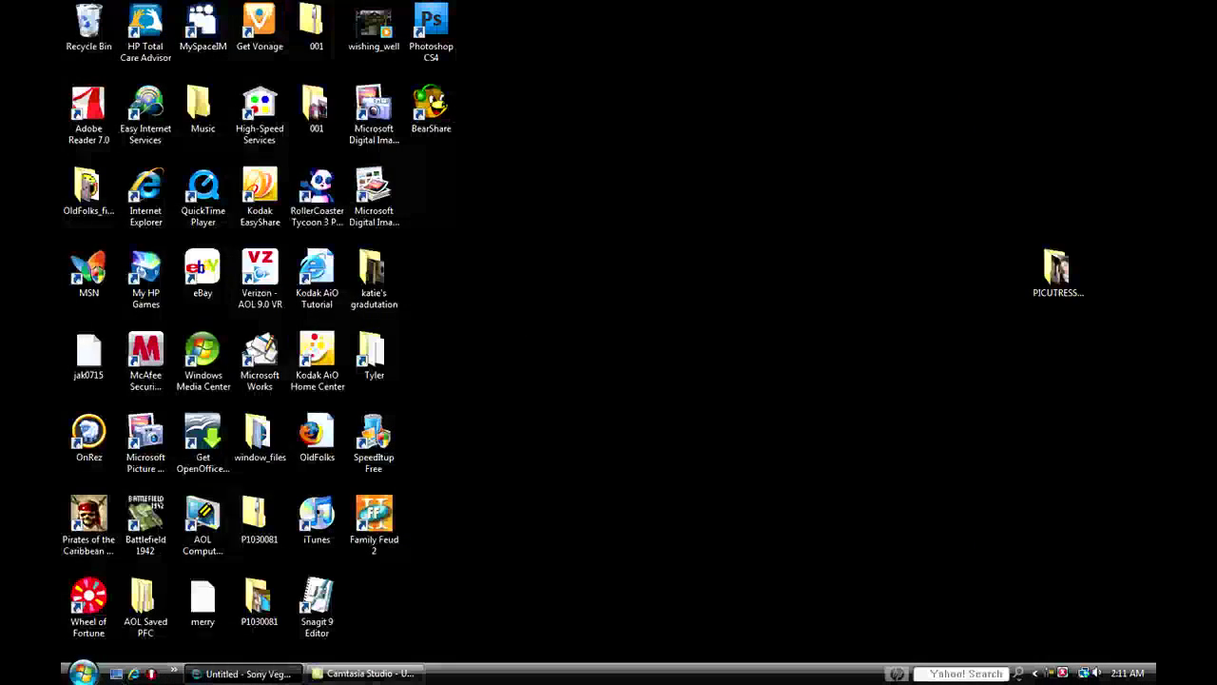
left_click(539, 561)
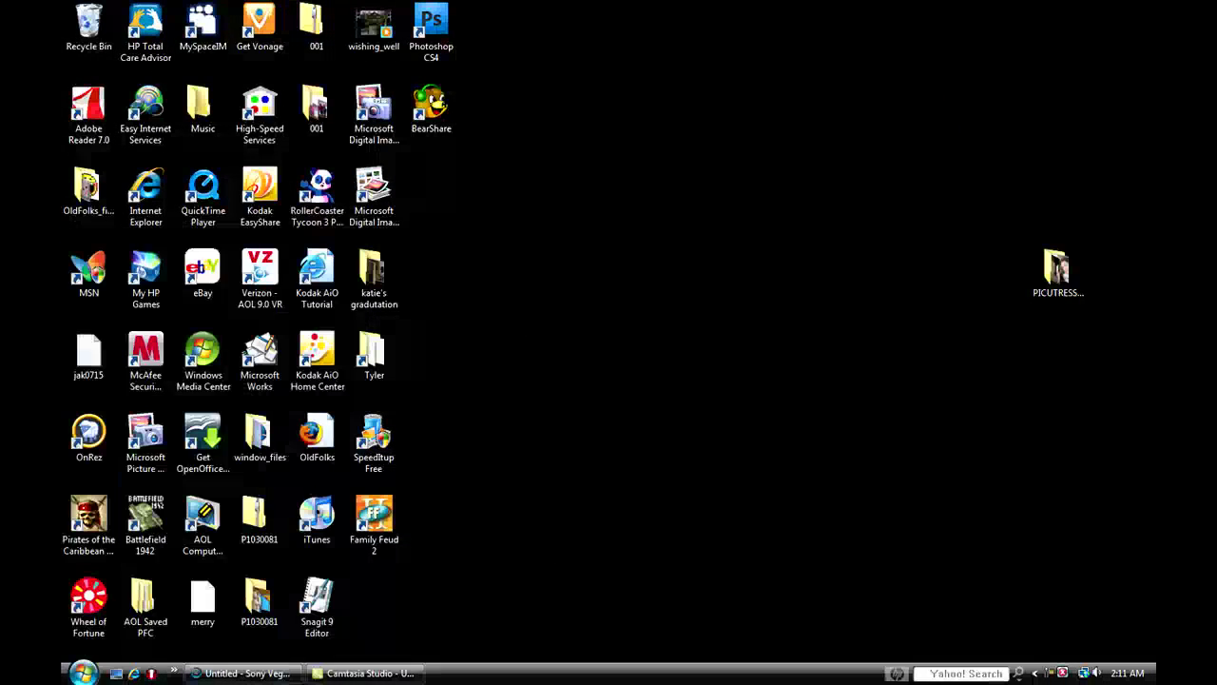
key("super")
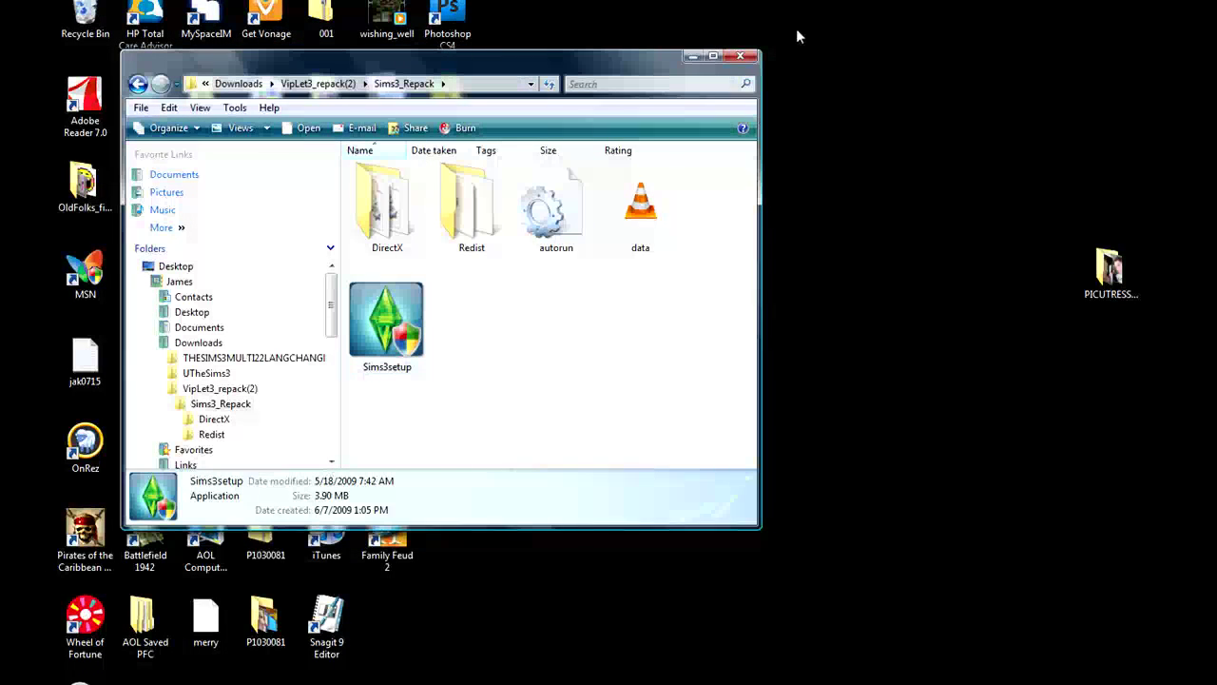
left_click(747, 58)
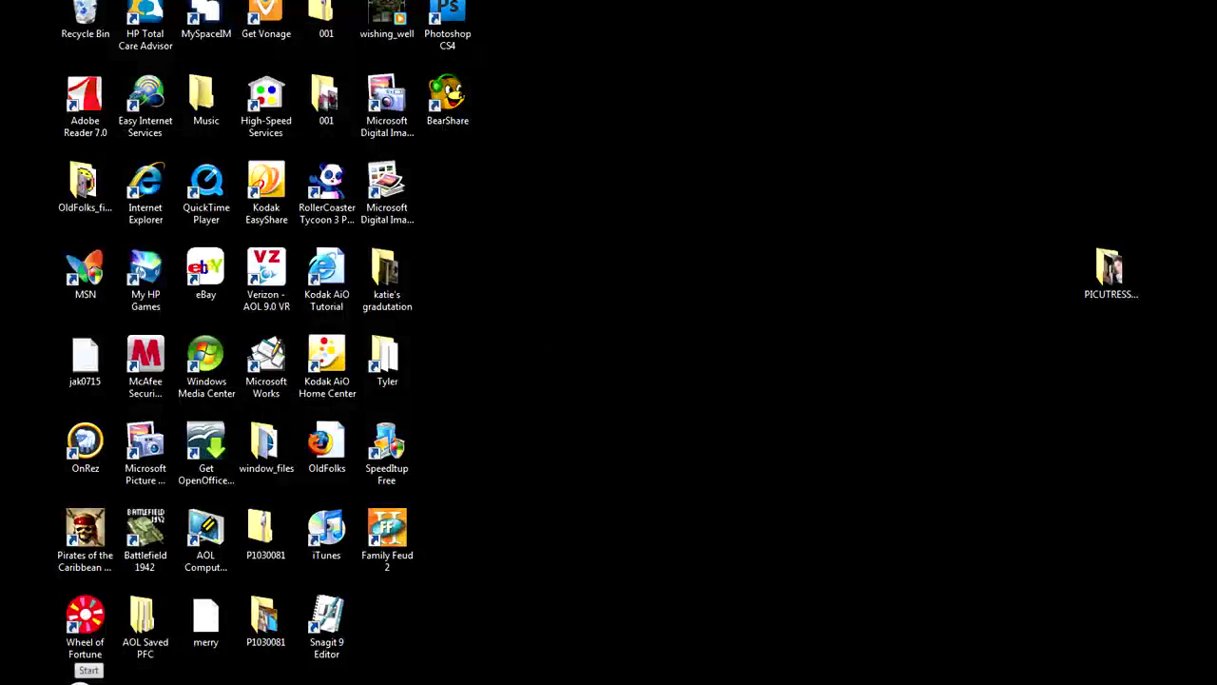
left_click(80, 683)
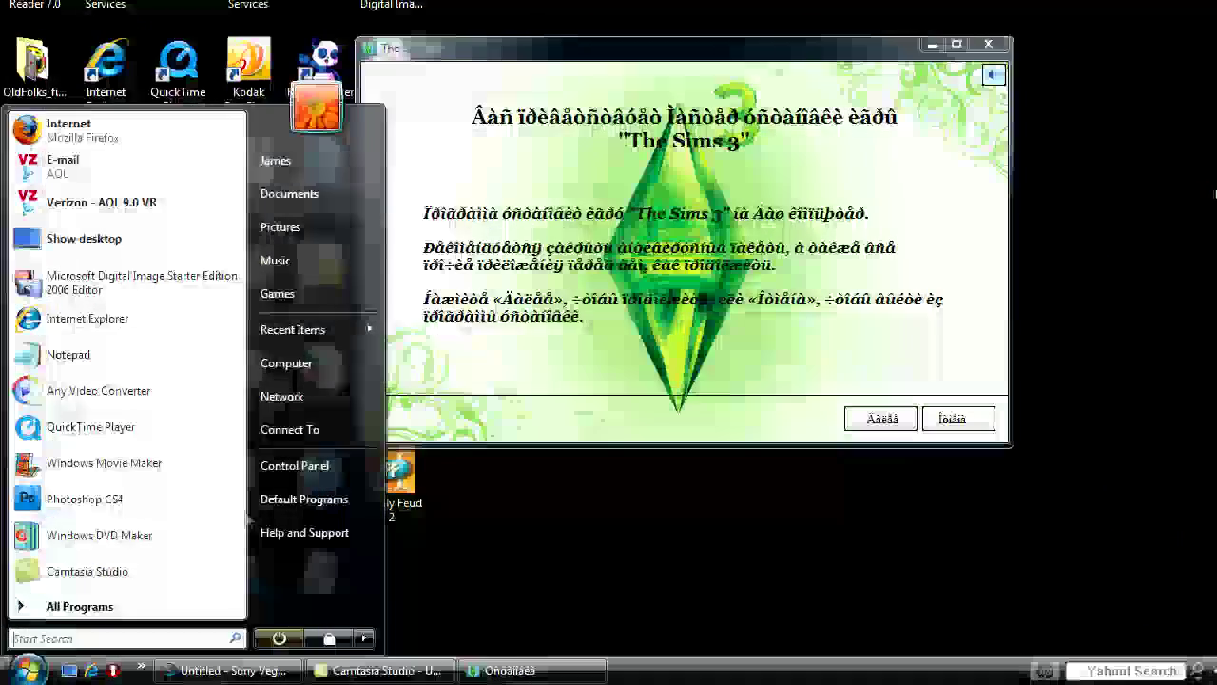
left_click(535, 636)
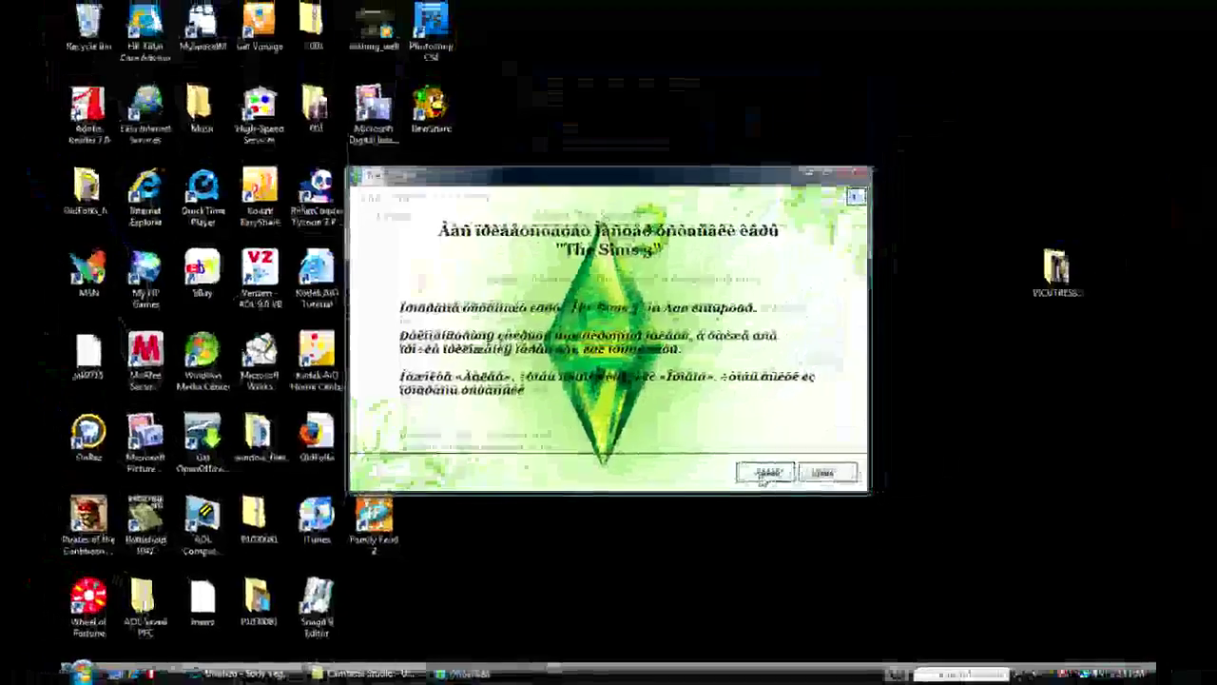
Step: Start installing The Sims 3 in C:\Program Files\Electronic Arts\The Sims 3 with both options kept checked, and minimize the installer
left_click(816, 451)
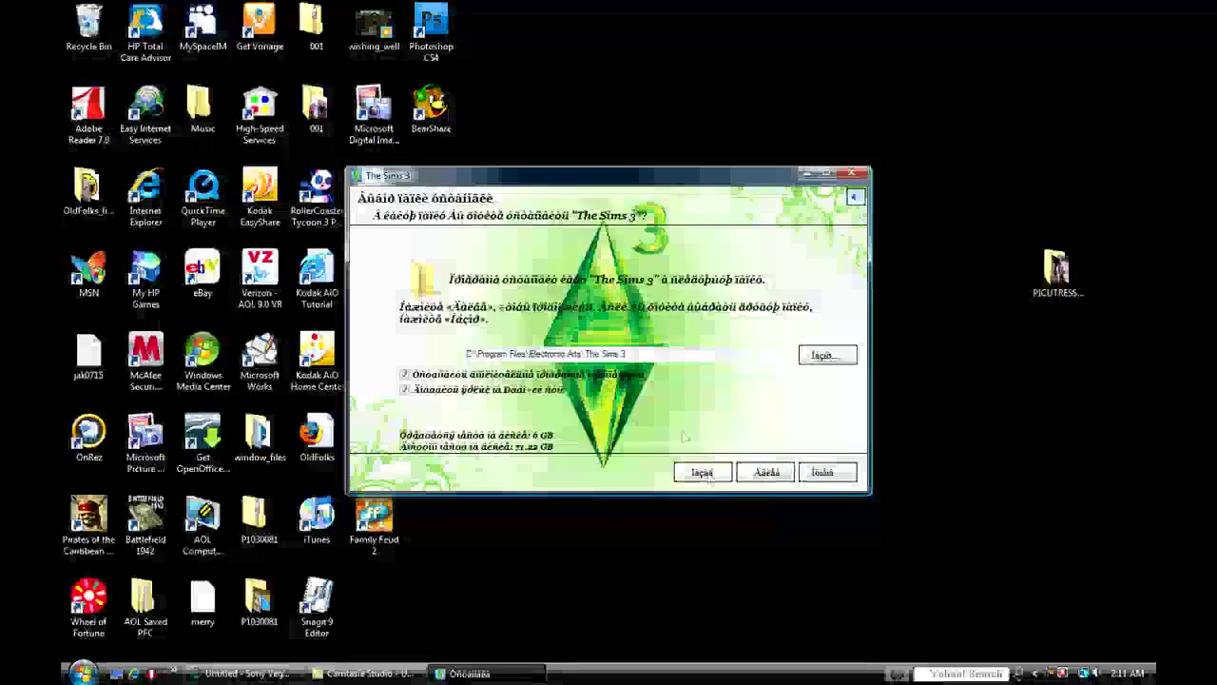
left_click(767, 473)
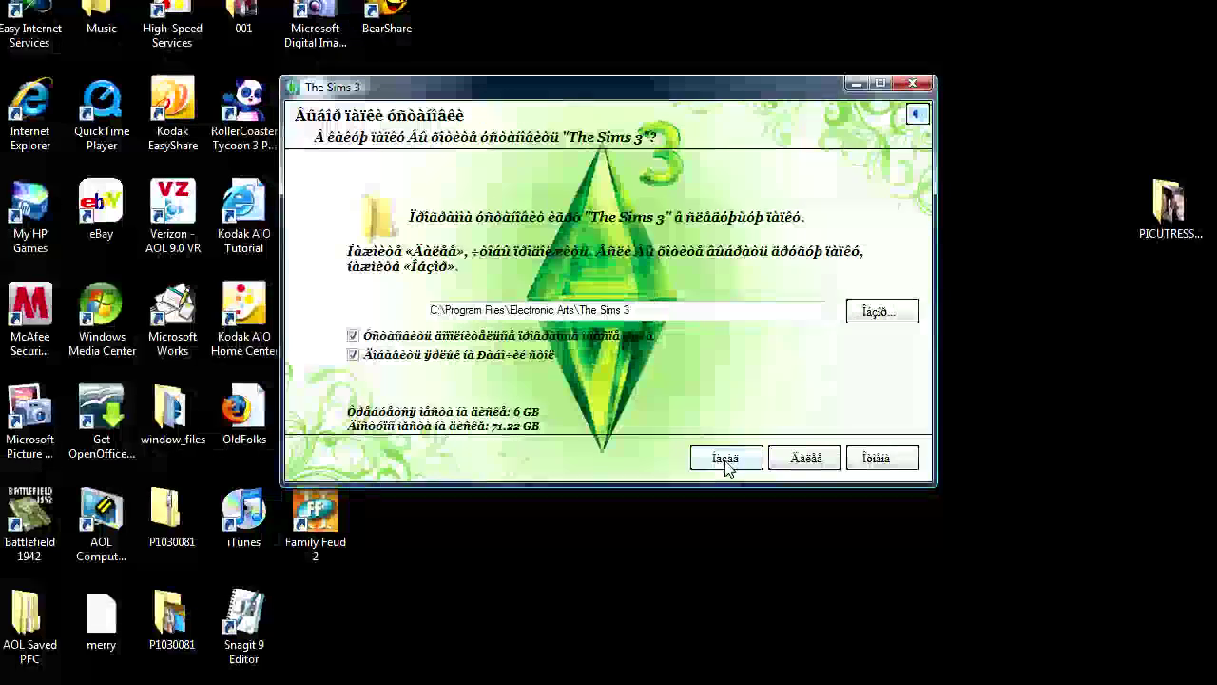
left_click(796, 468)
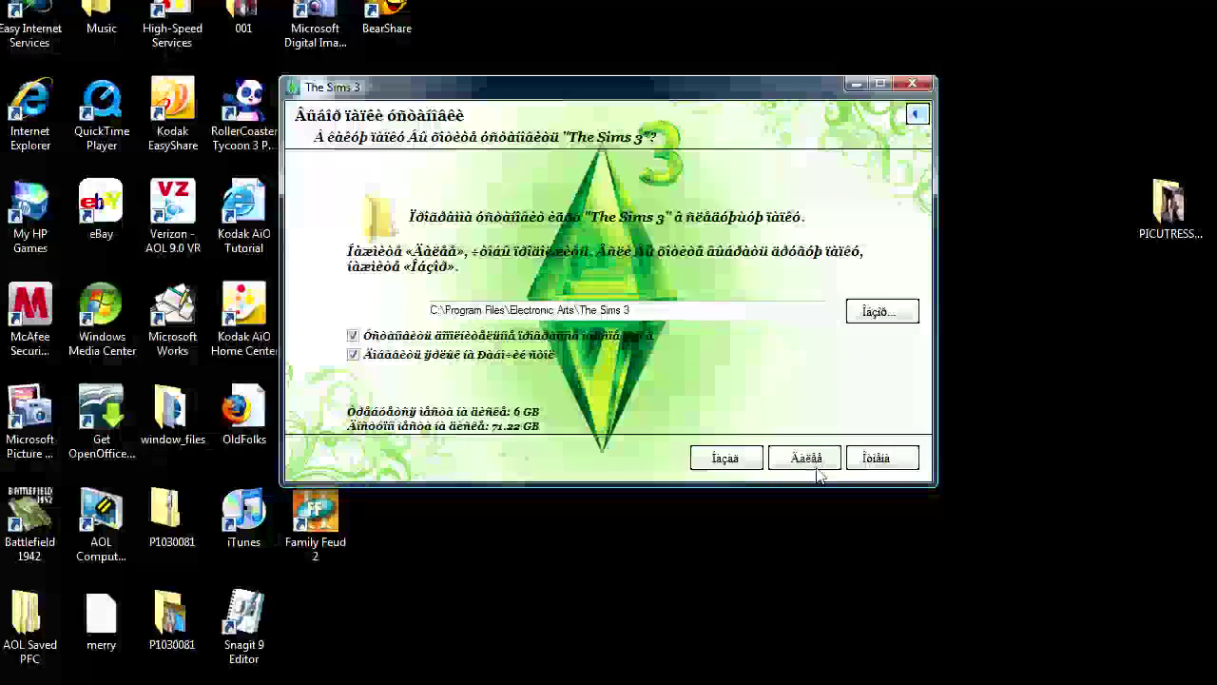
left_click(809, 464)
left_click(814, 466)
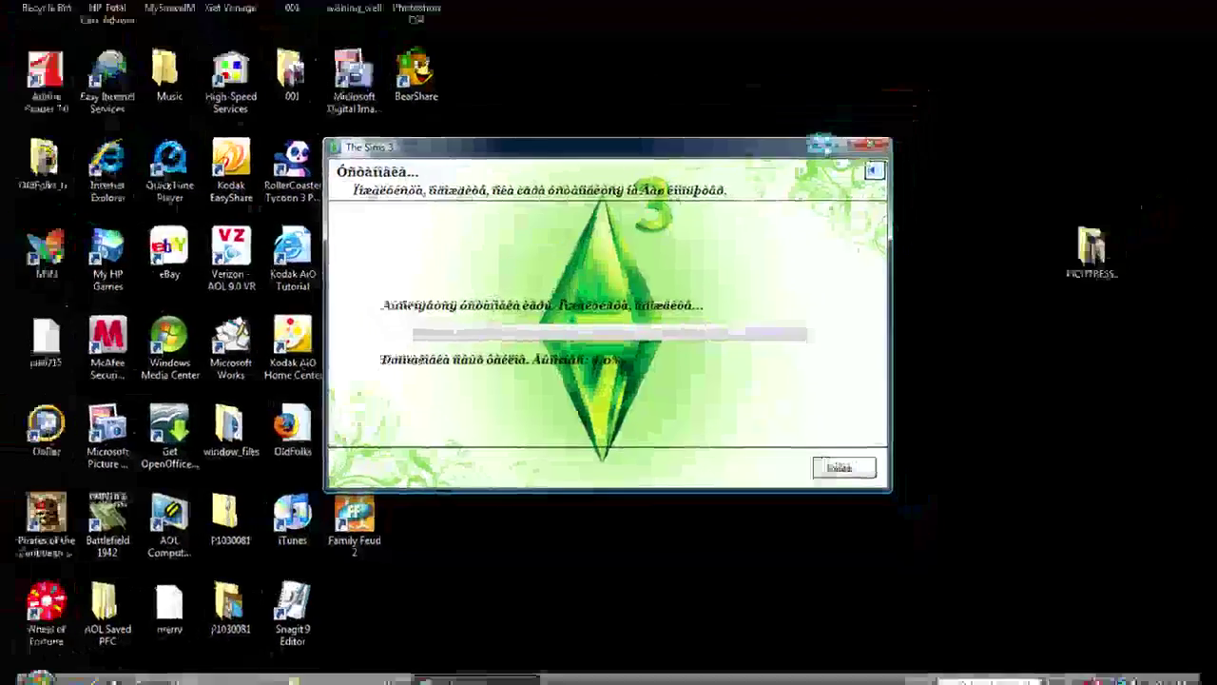
left_click(927, 88)
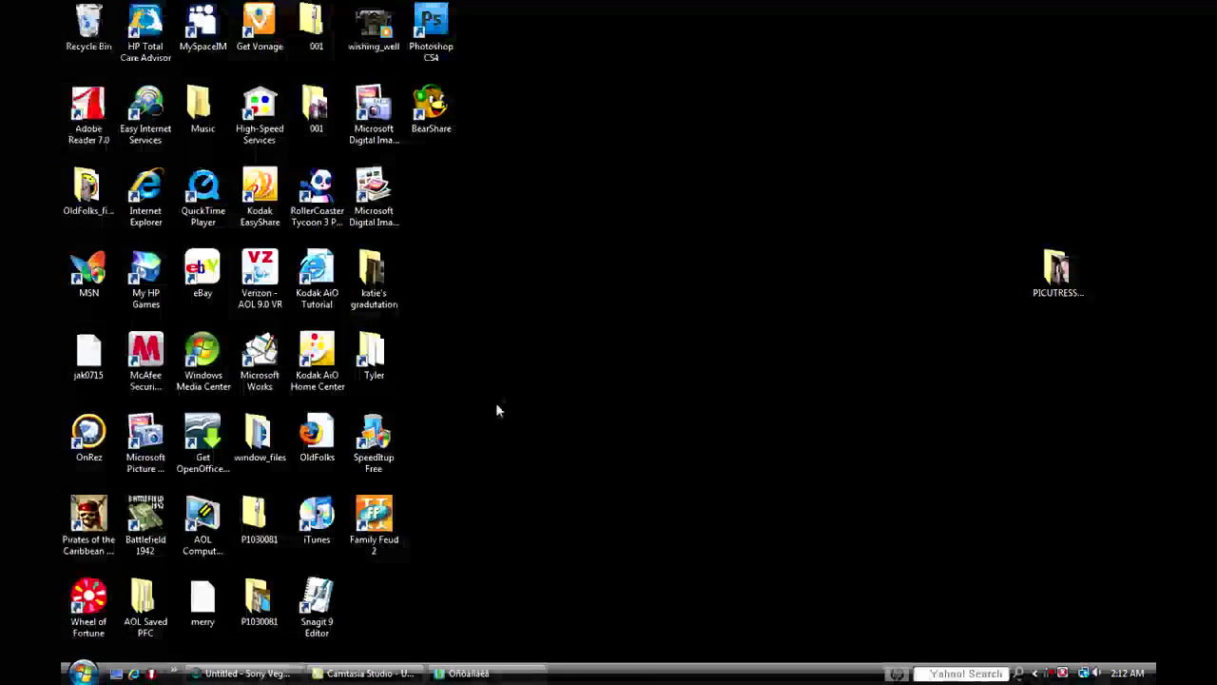
left_click_drag(454, 266, 753, 365)
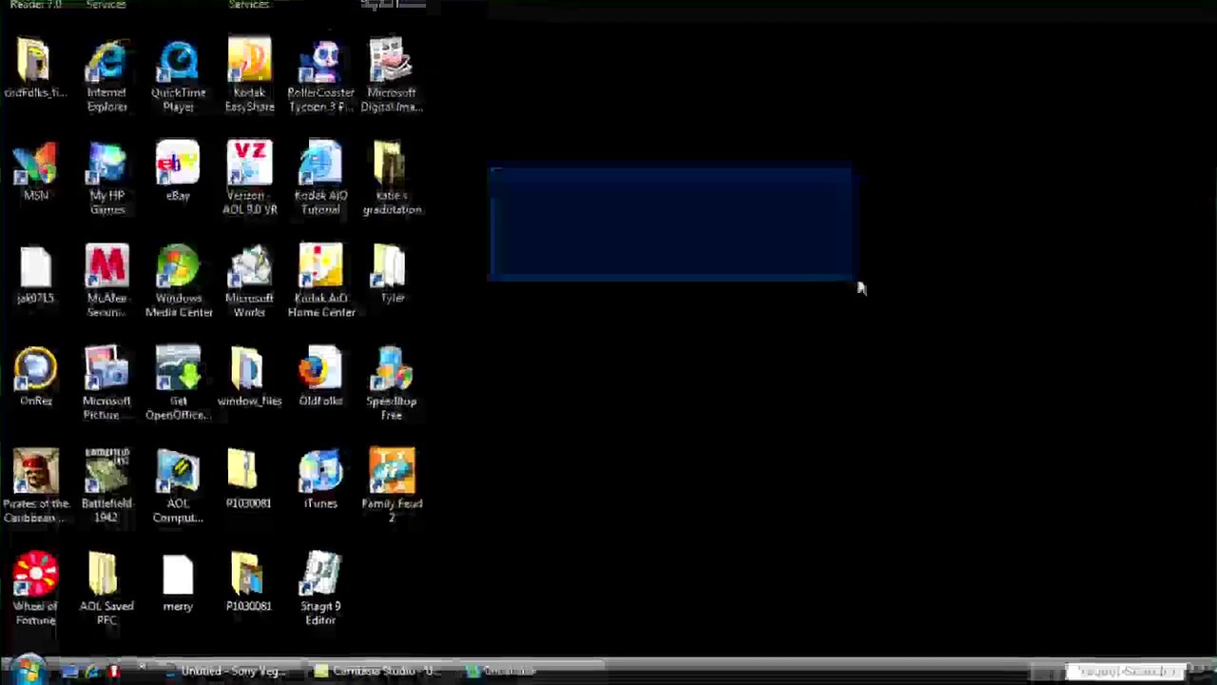
left_click_drag(861, 287, 856, 295)
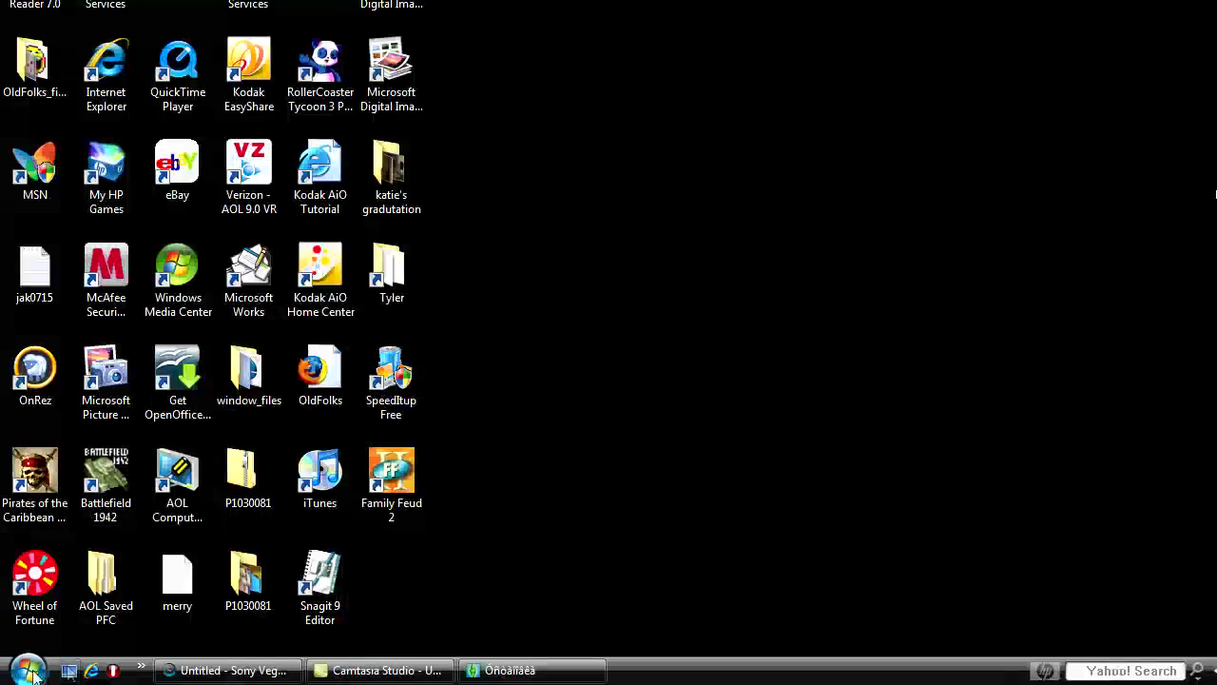
left_click_drag(600, 281, 539, 233)
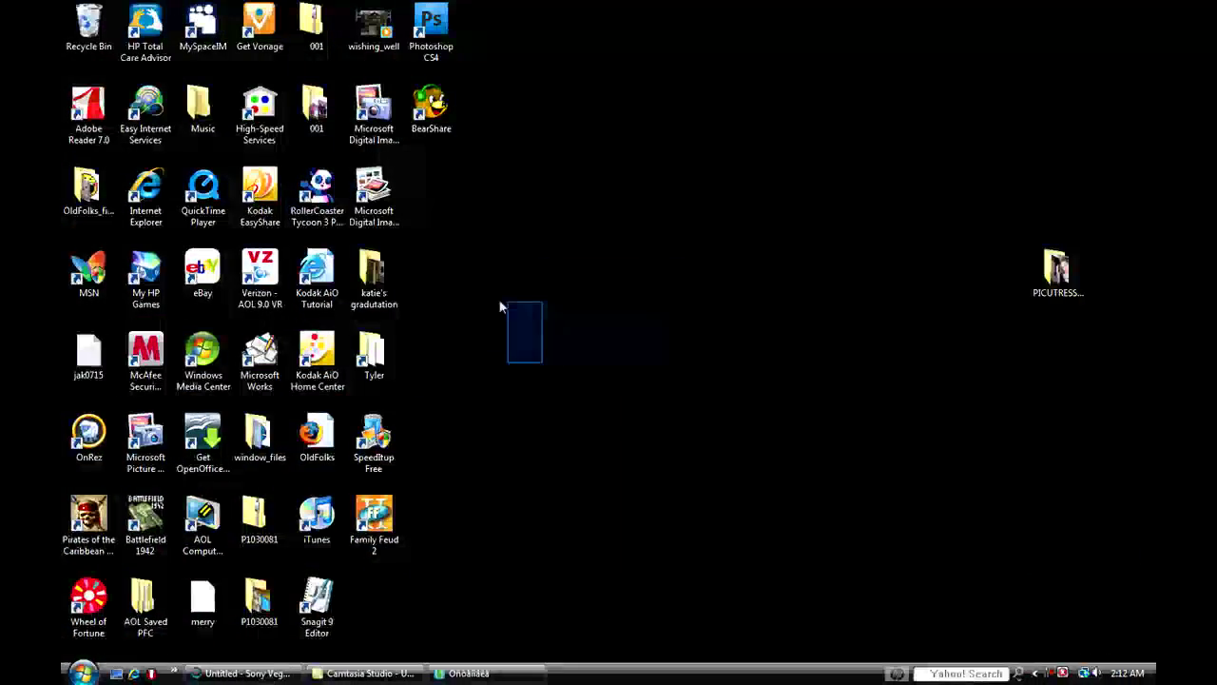
left_click_drag(502, 306, 470, 326)
left_click_drag(477, 6, 628, 495)
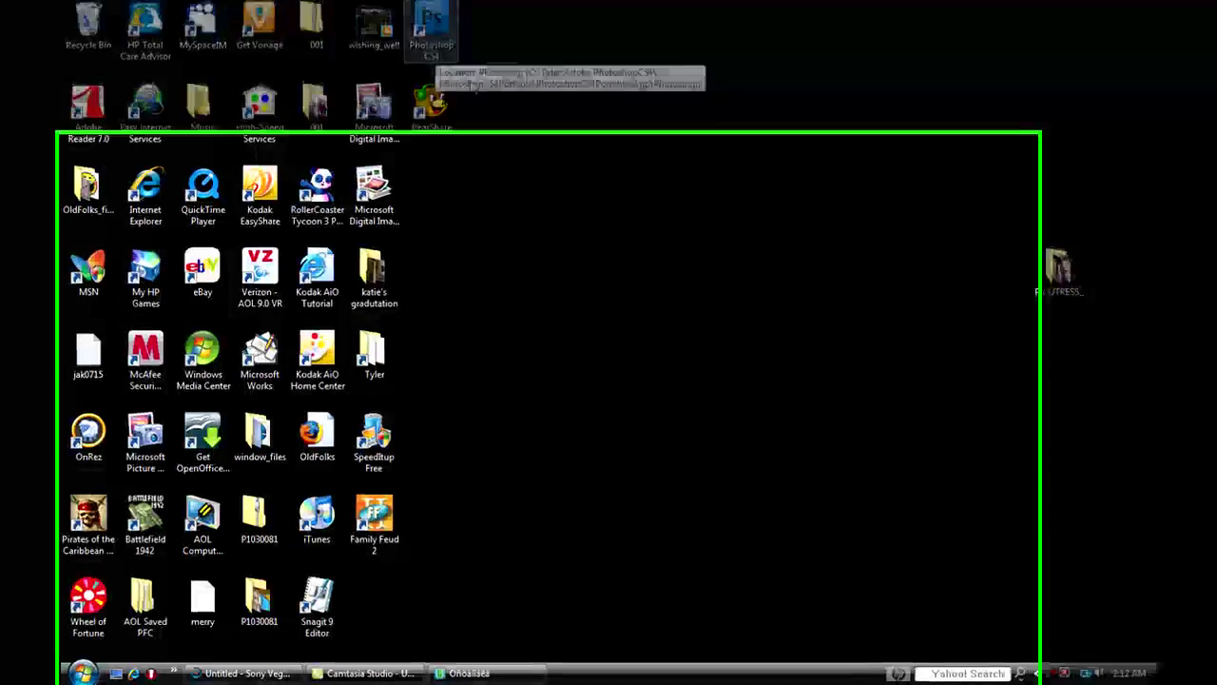
mouse_move(232, 679)
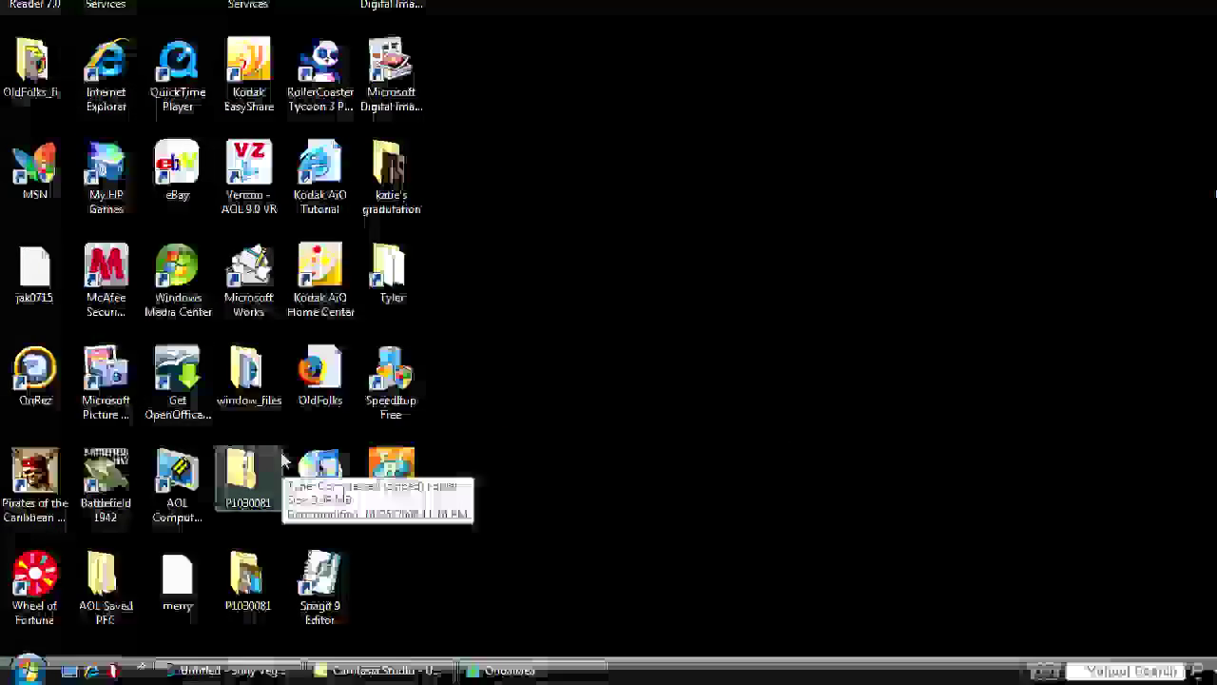
left_click_drag(412, 182, 498, 279)
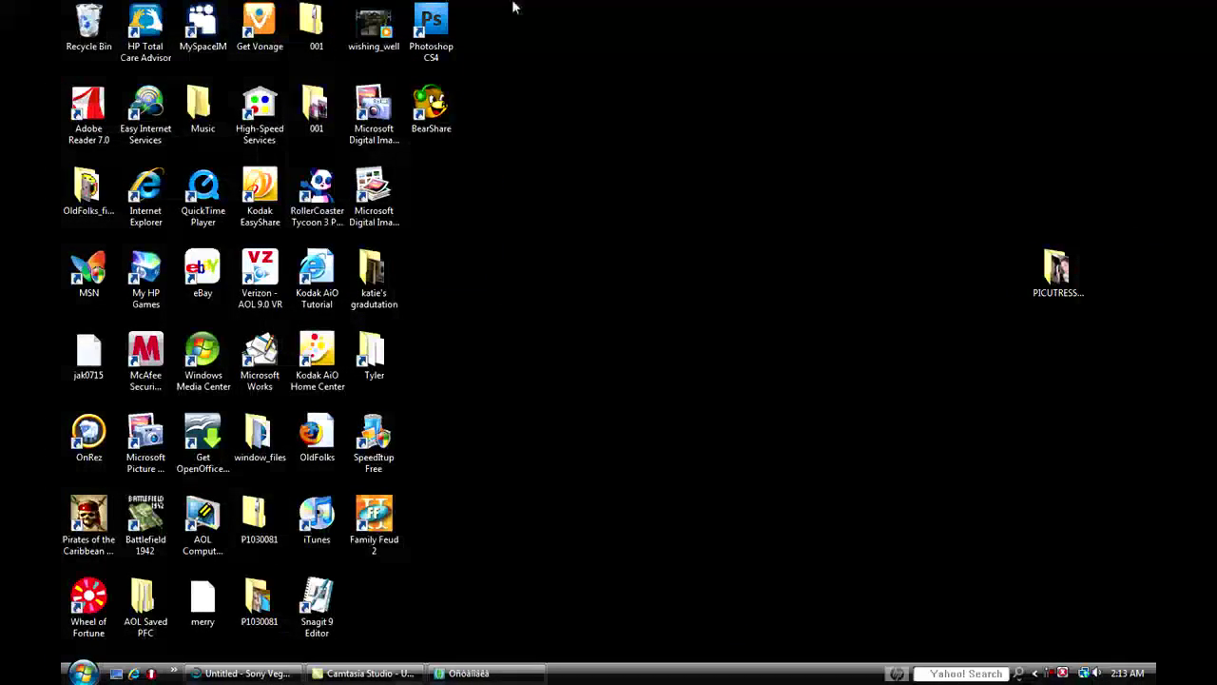
left_click_drag(511, 1, 520, 533)
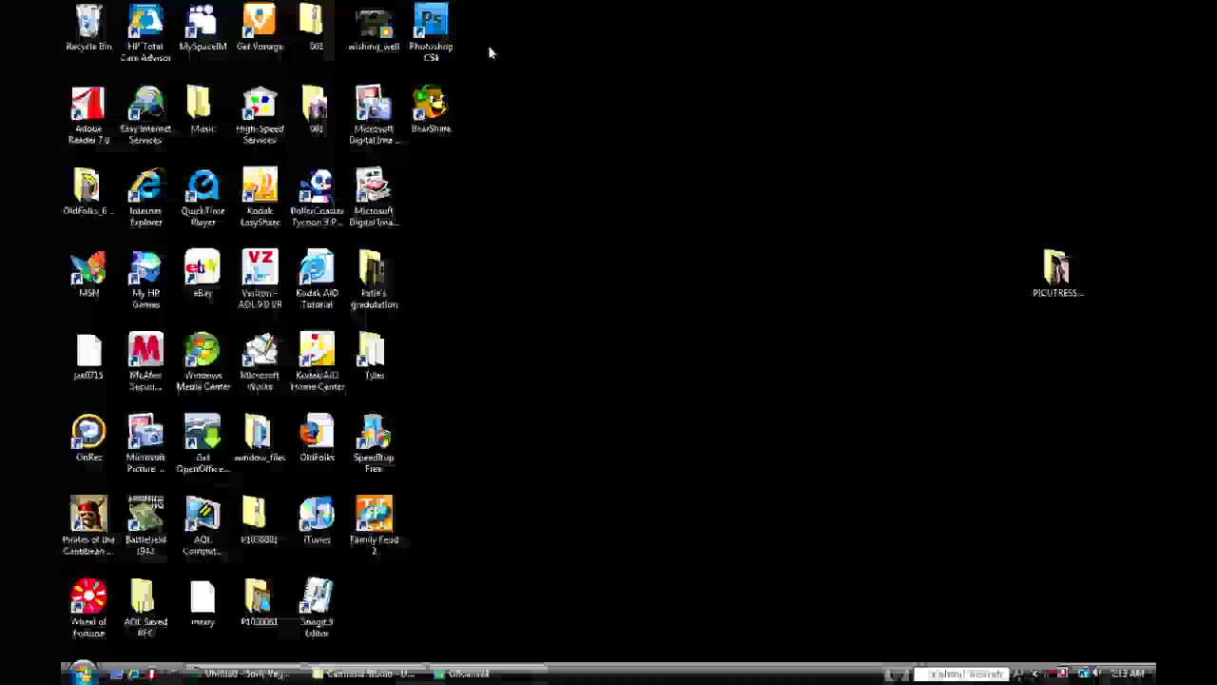
right_click(504, 672)
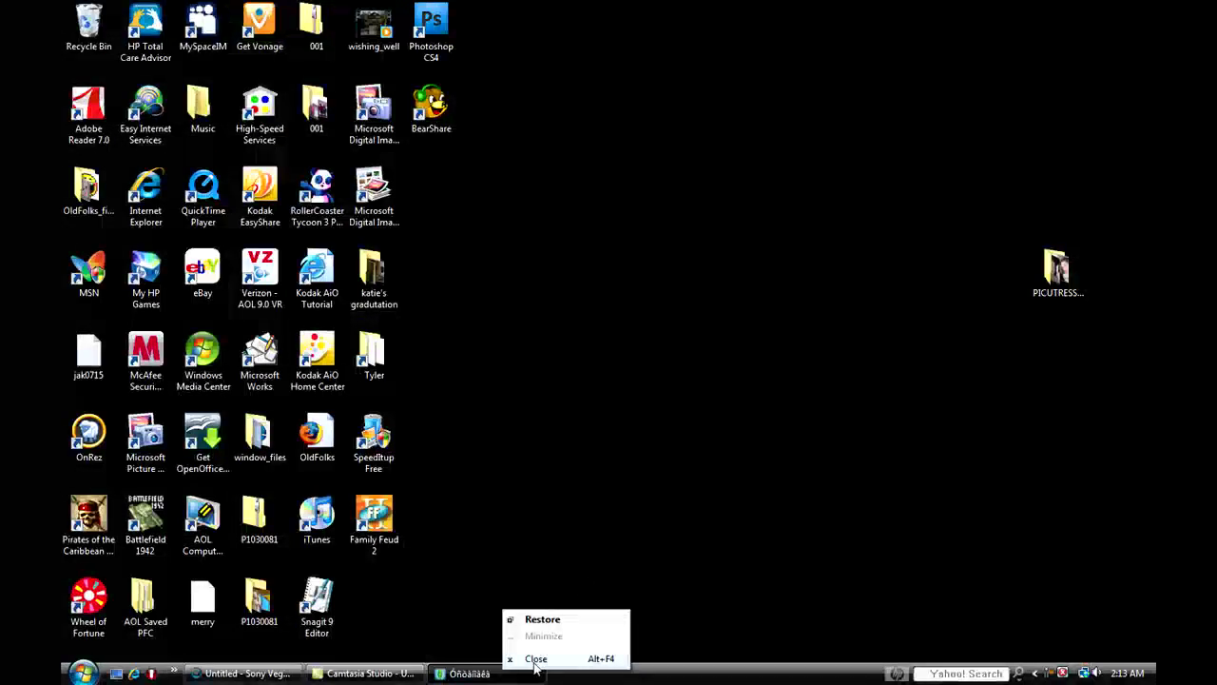
left_click(534, 657)
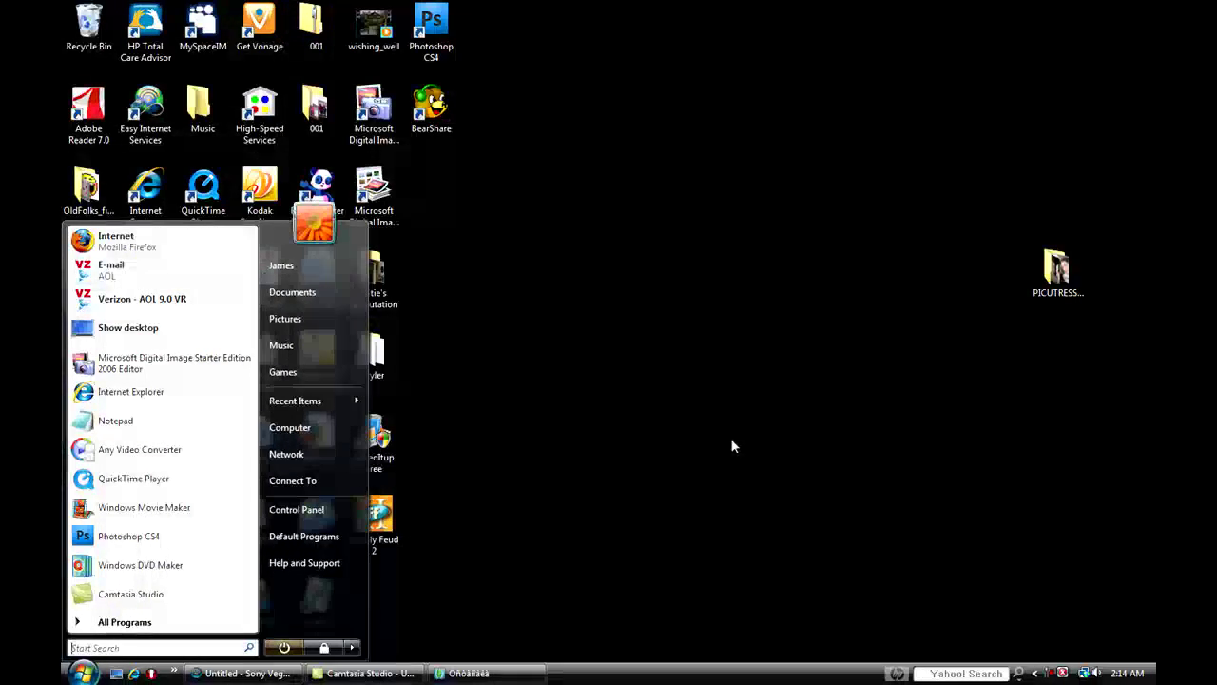
left_click_drag(493, 284, 689, 431)
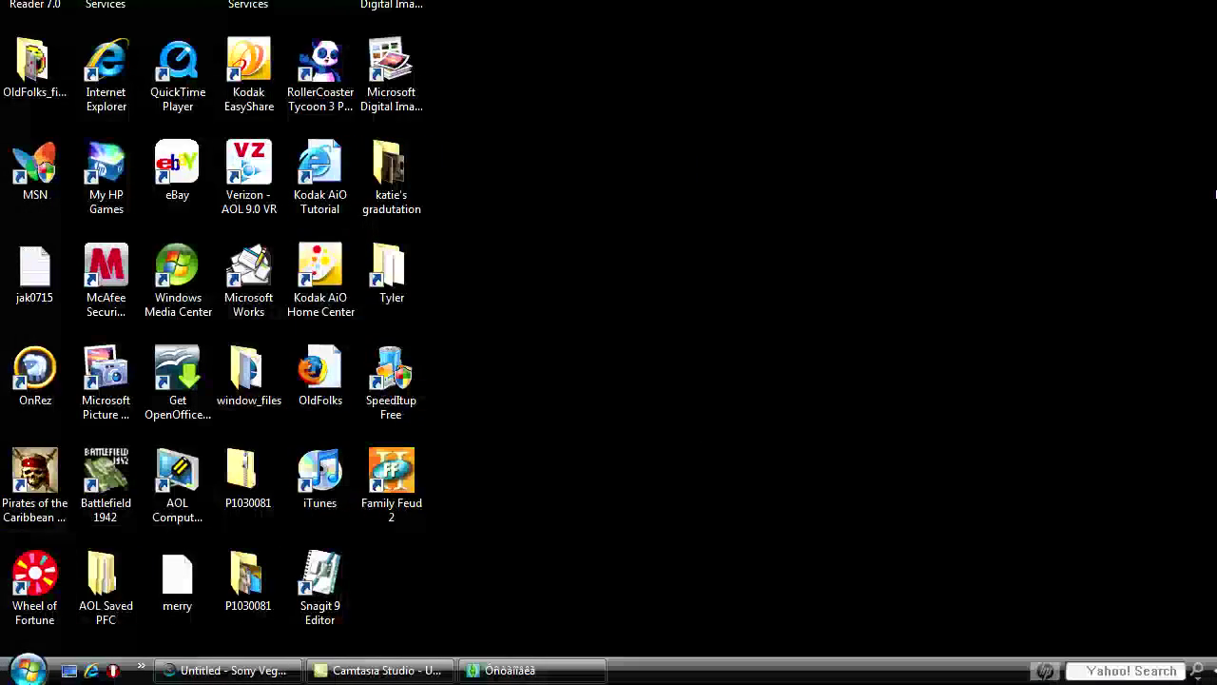
Step: Launch the Registry Editor through the Run accessory
left_click(28, 671)
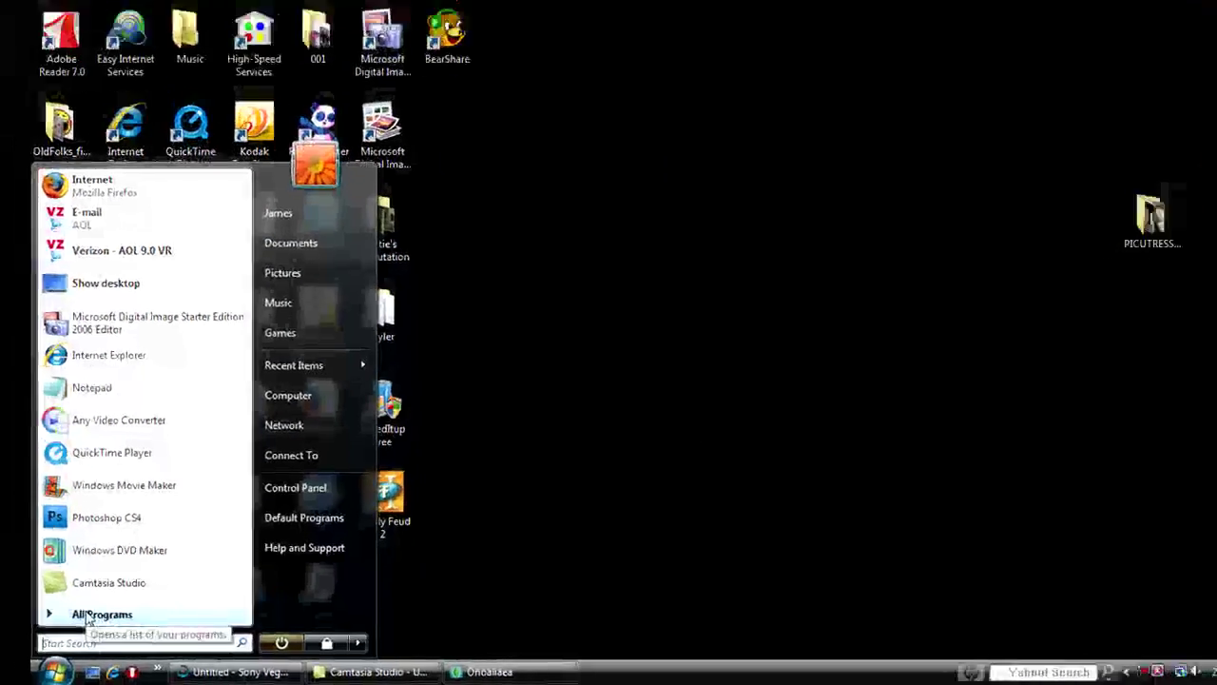
left_click(88, 616)
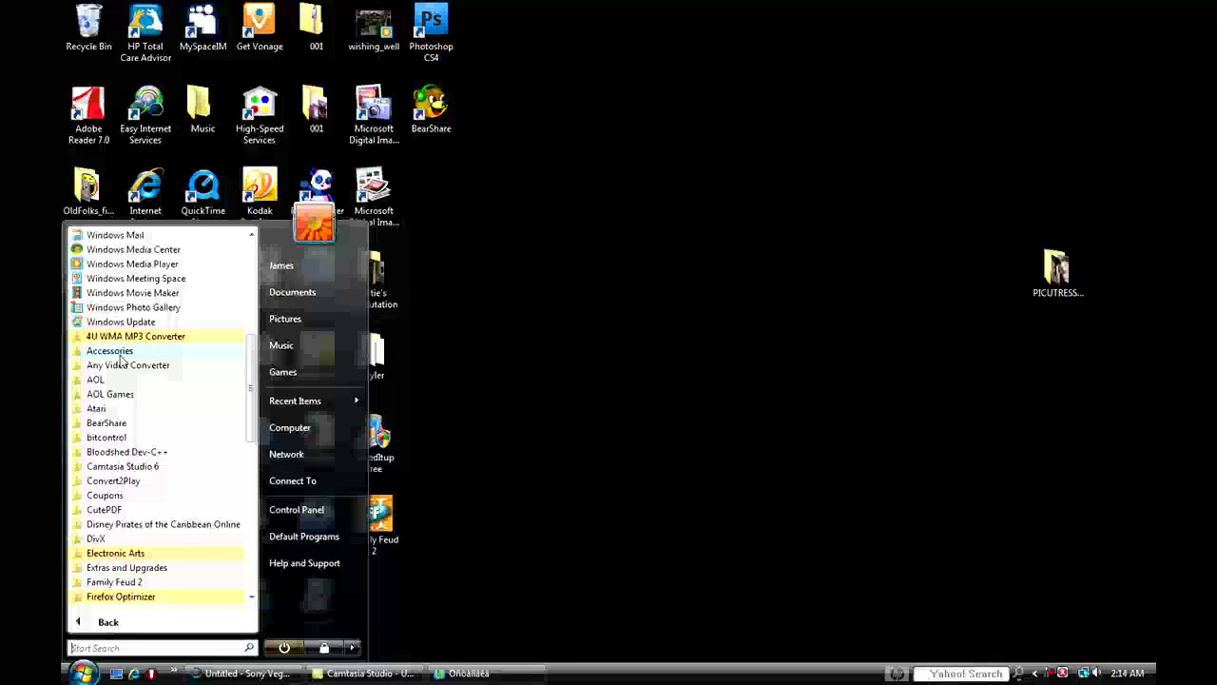
left_click(114, 351)
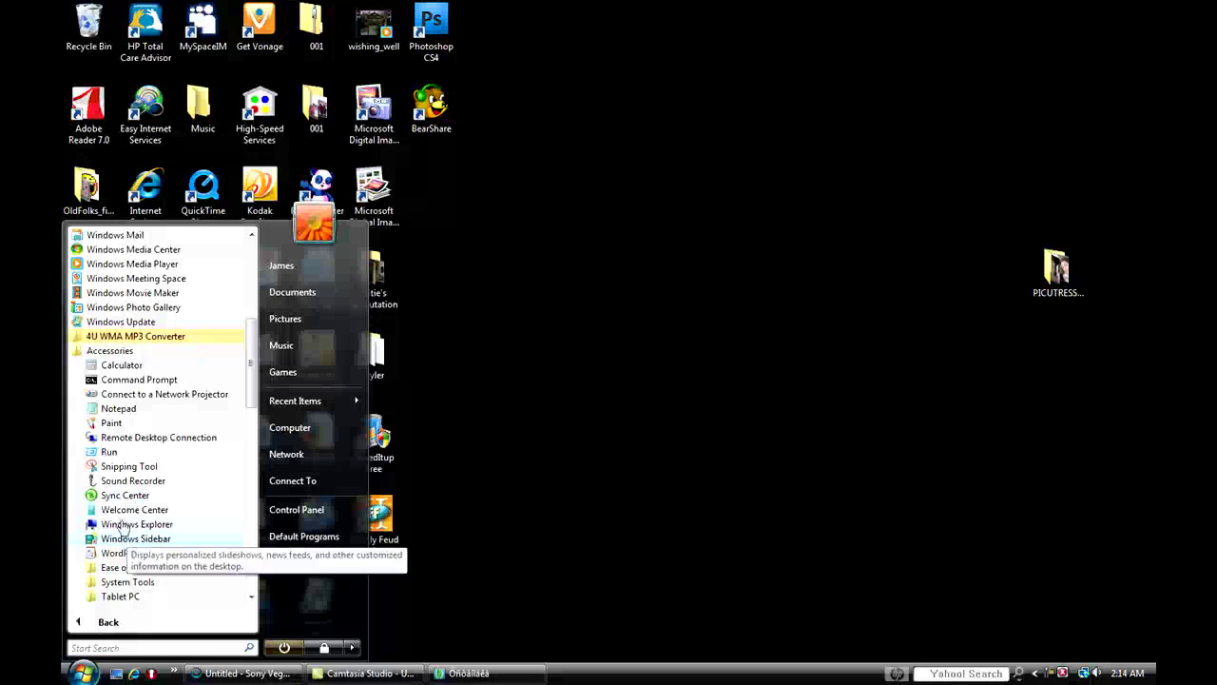
left_click(124, 458)
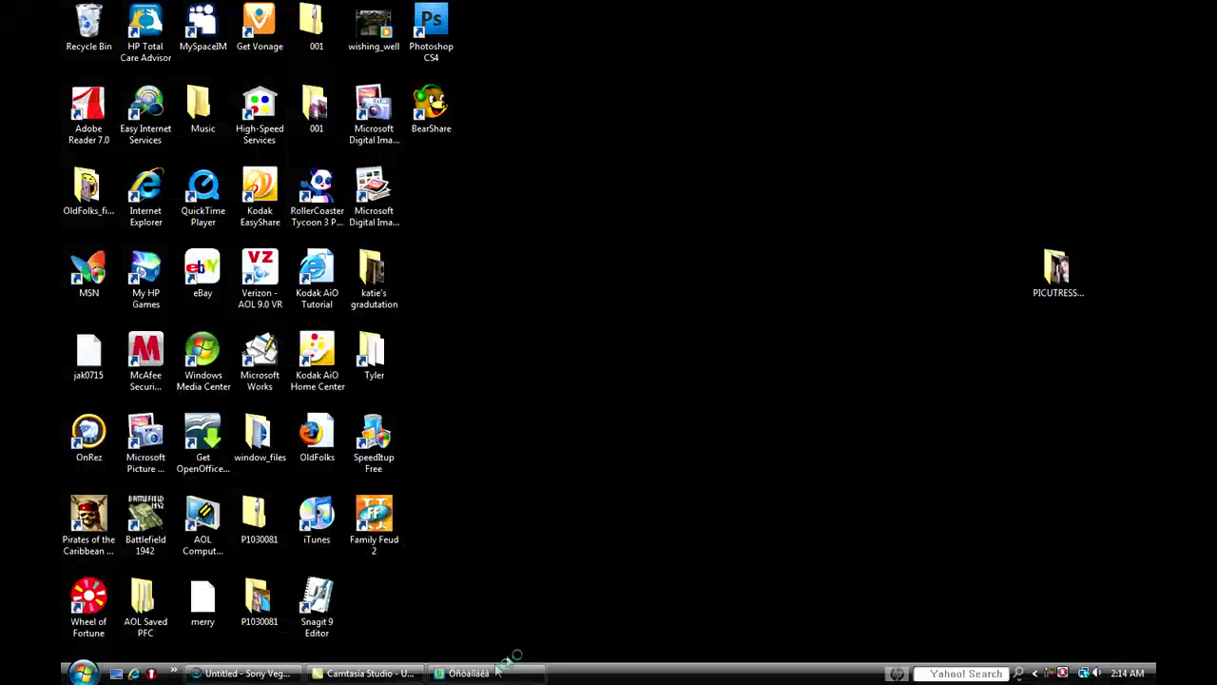
mouse_move(501, 675)
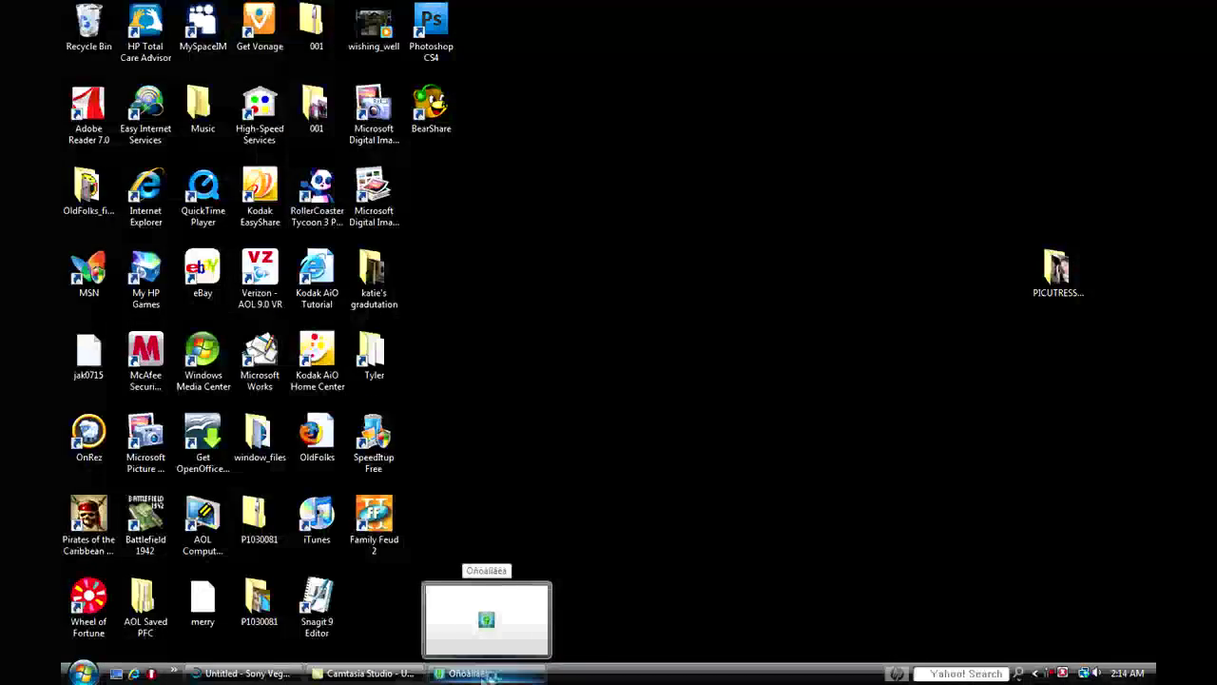
left_click(490, 676)
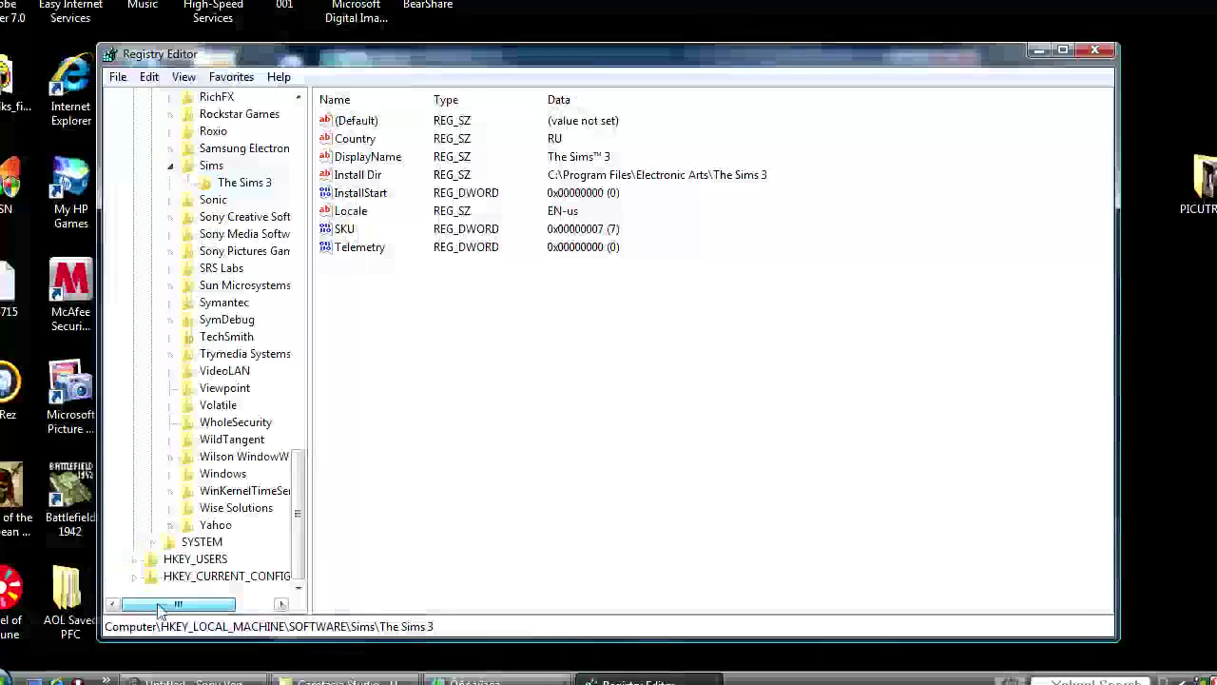
Step: Locate the HKEY_LOCAL_MACHINE\SOFTWARE\Sims\The Sims 3 key from the collapsed registry tree, view its values and close the Registry Editor
scroll(195, 362, "up", 20)
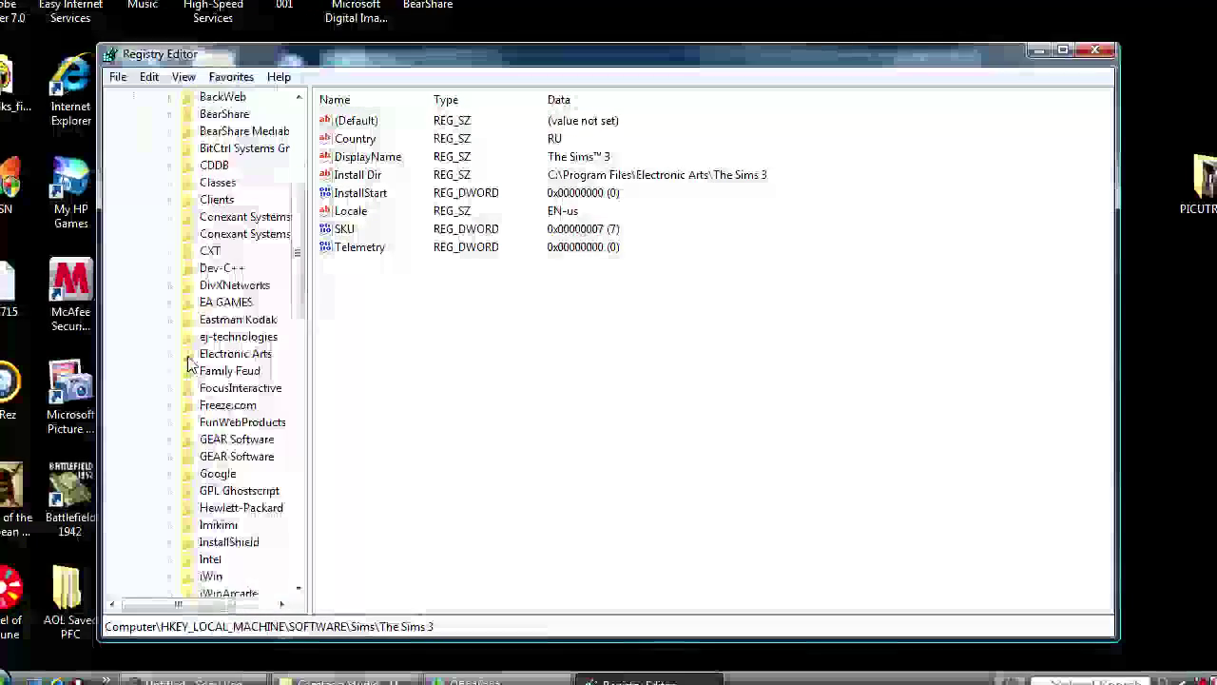
left_click(152, 233)
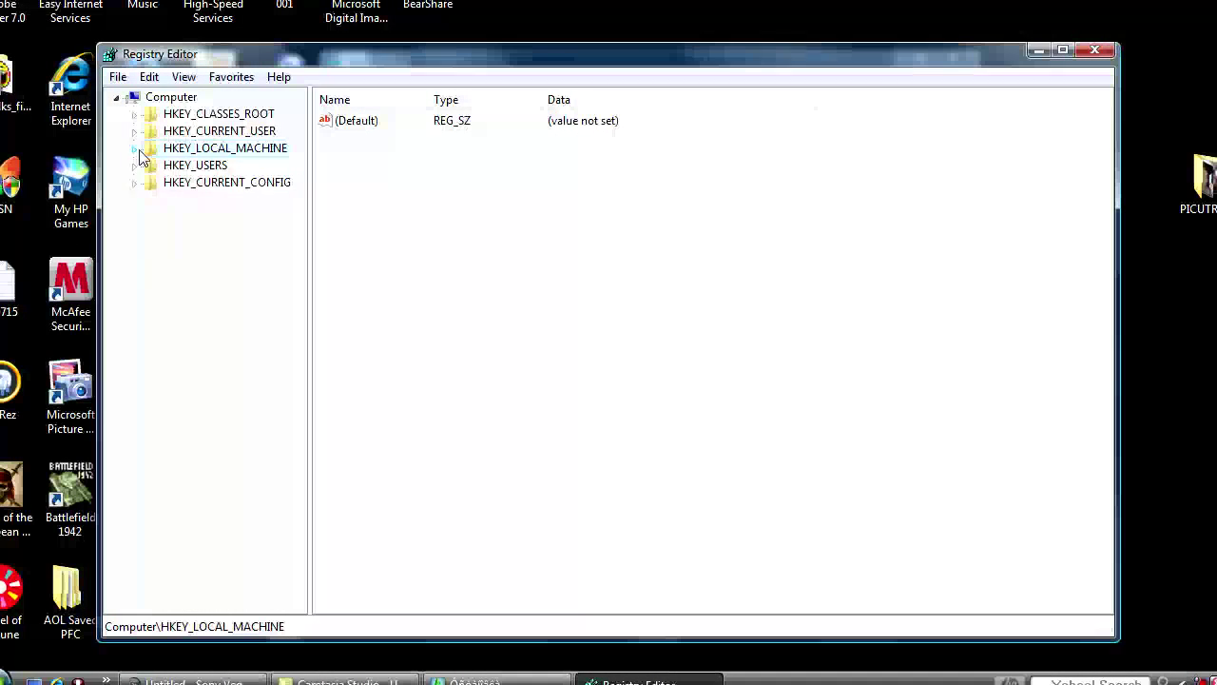
left_click(153, 233)
scroll(171, 513, "down", 10)
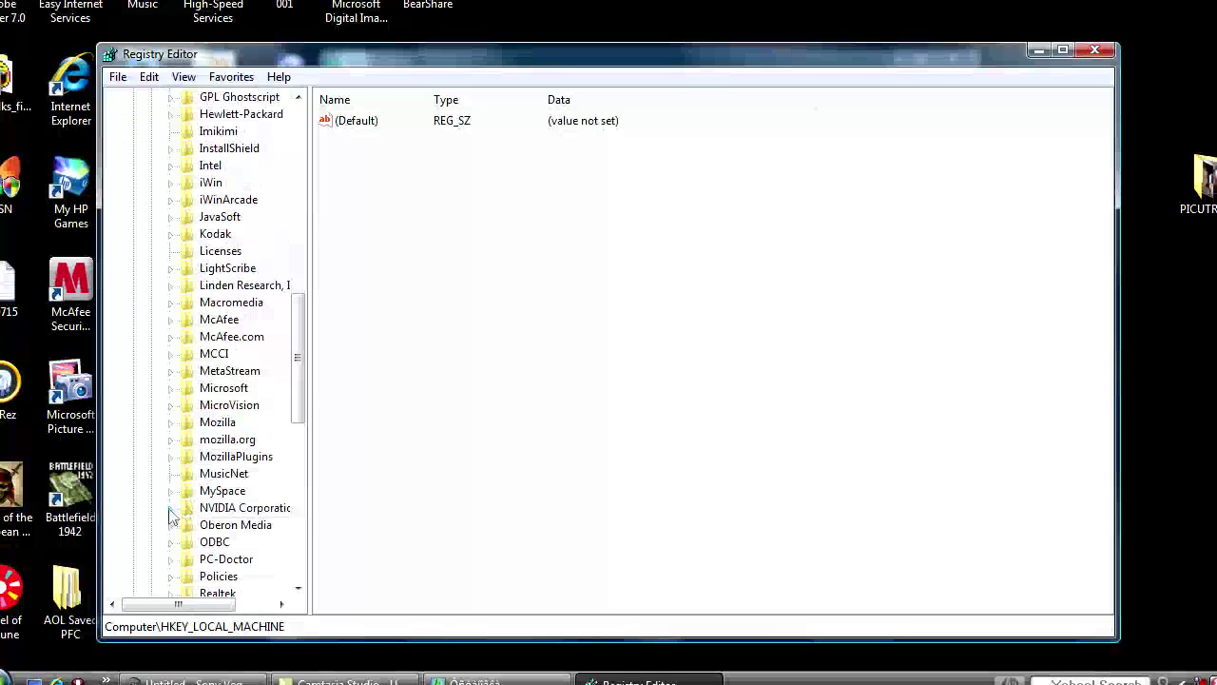
scroll(168, 582, "down", 3)
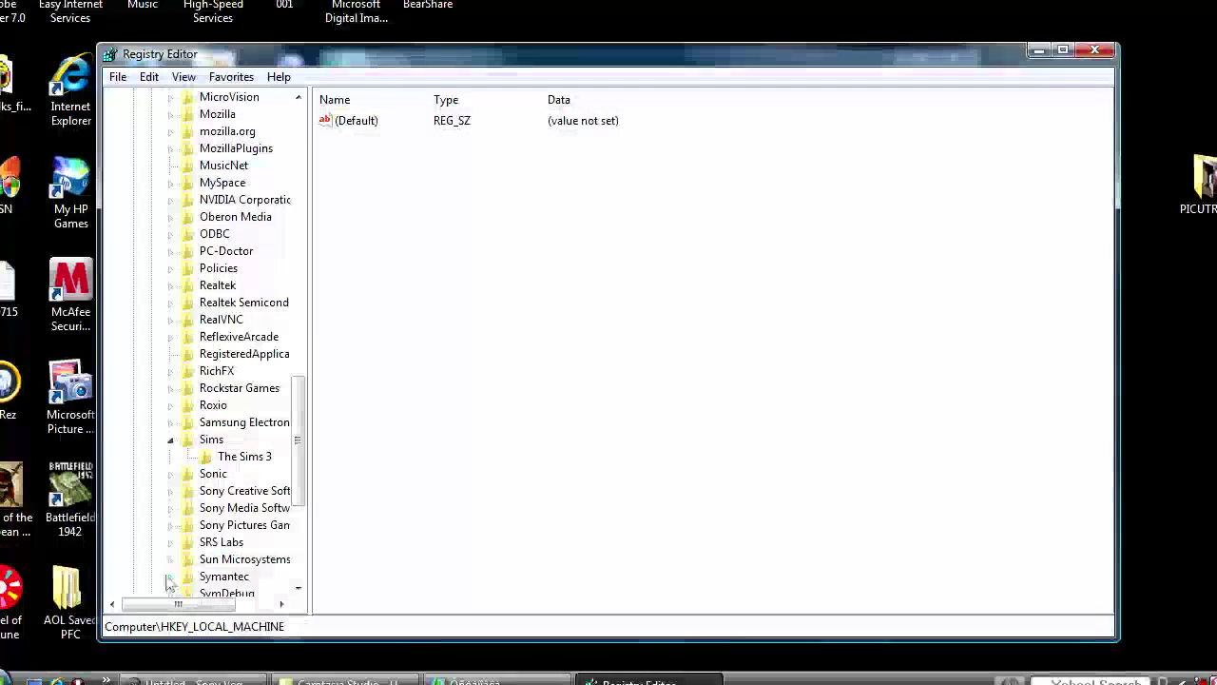
left_click(209, 457)
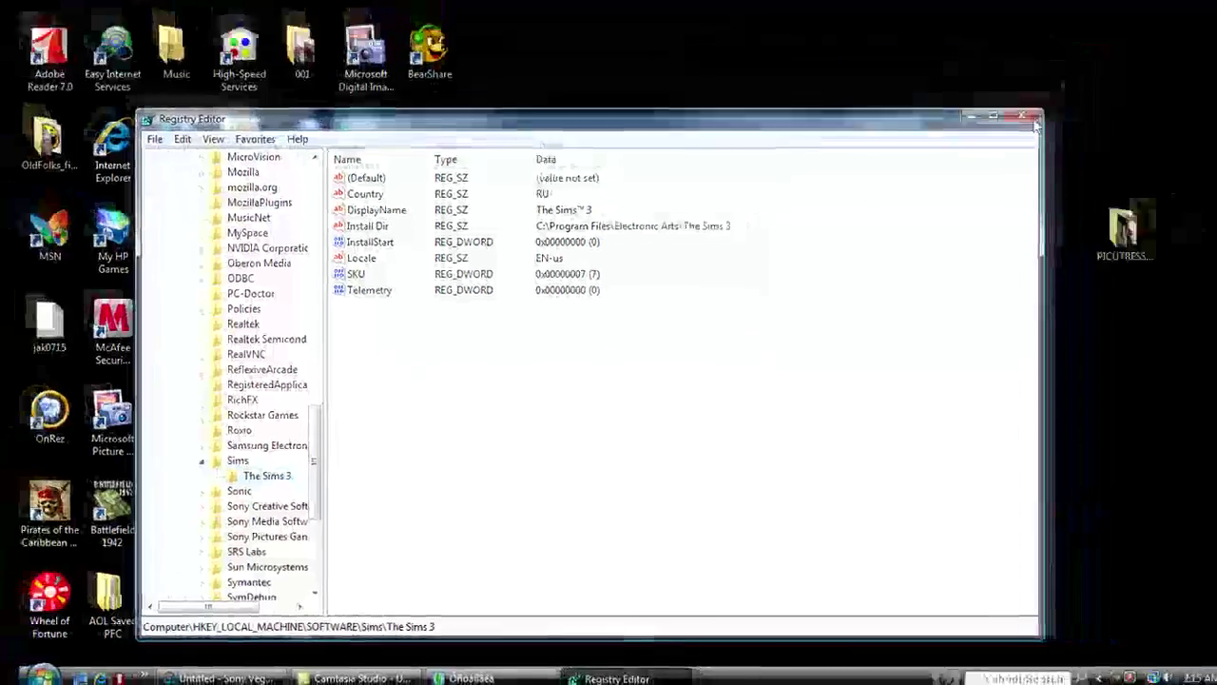
left_click(1095, 50)
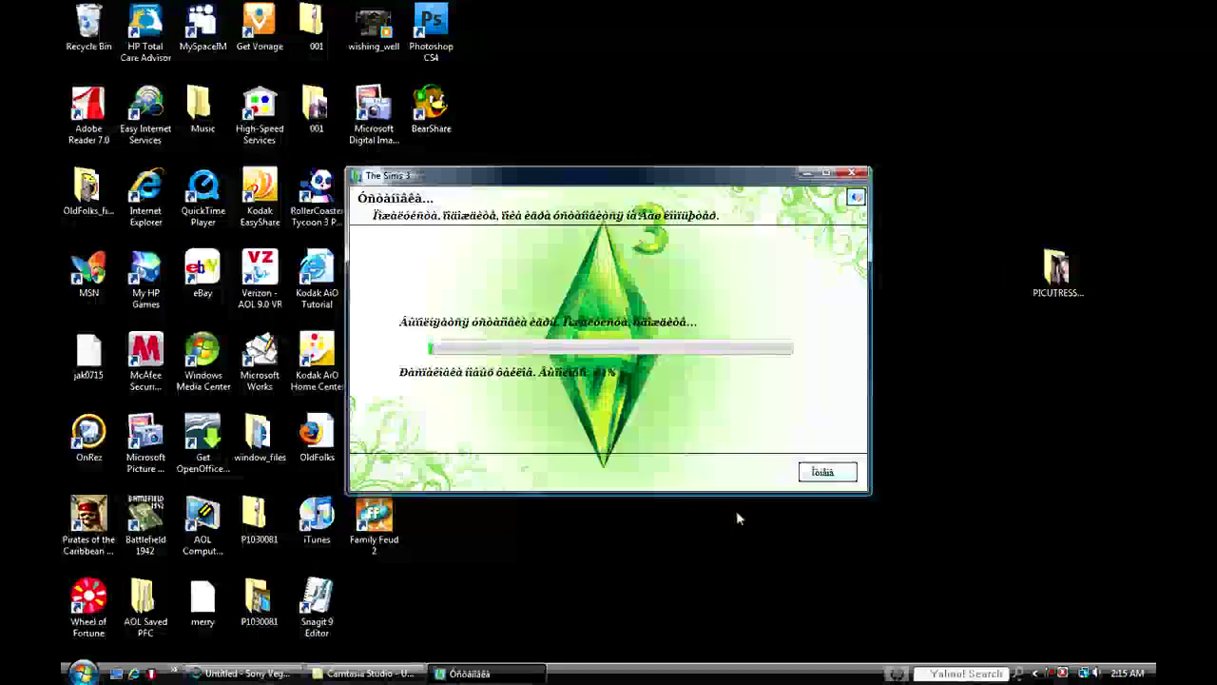